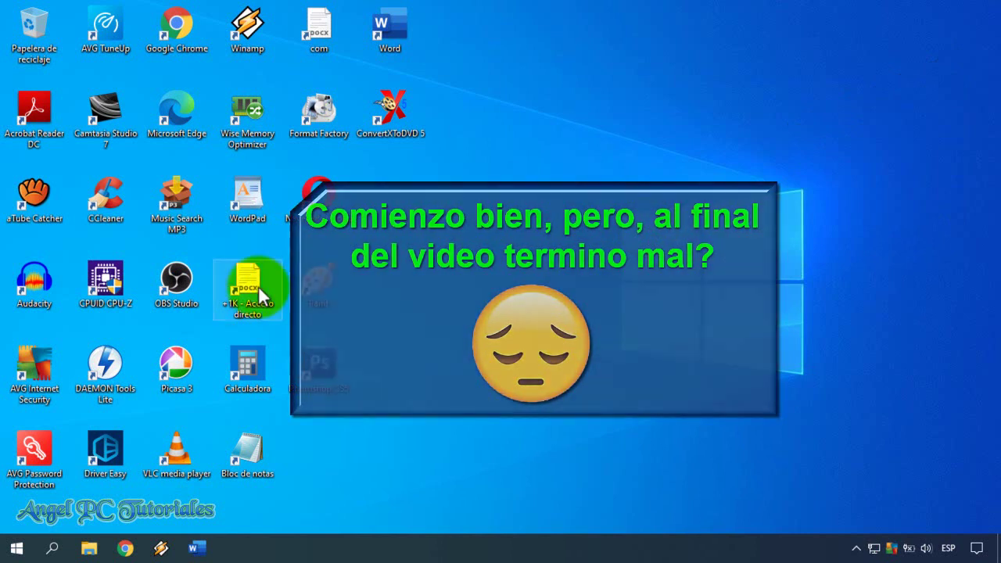
# Step: Launch Audacity and dismiss its welcome window
pyautogui.doubleClick(33, 287)
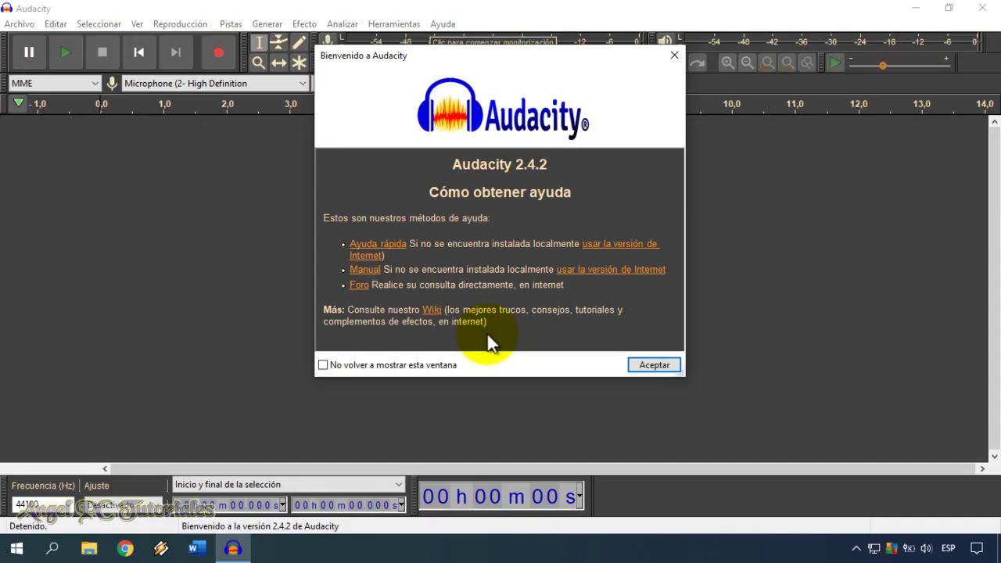
pyautogui.click(652, 365)
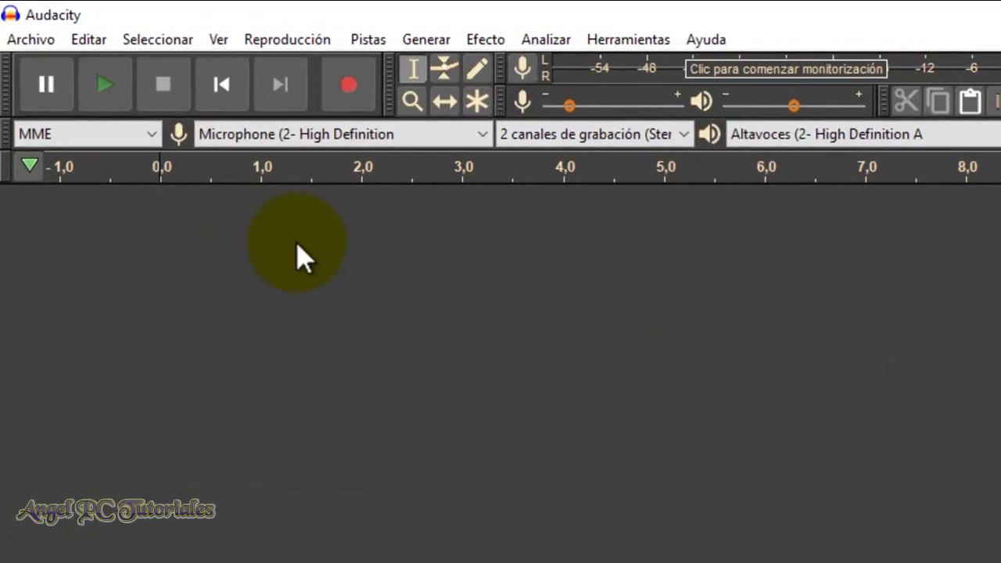
# Step: Record a short take from the microphone, stop it and undo the recording
pyautogui.click(313, 74)
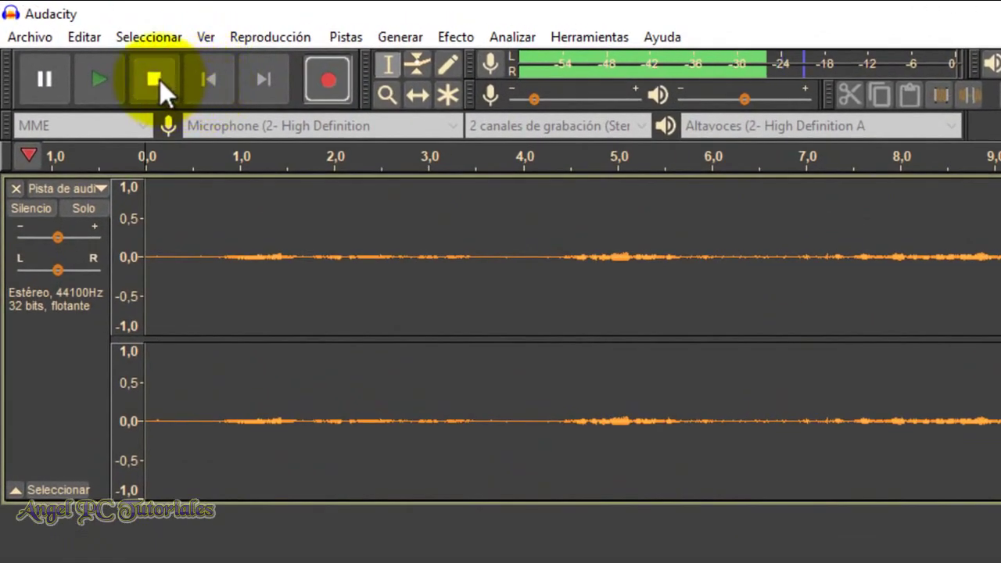
pyautogui.click(154, 79)
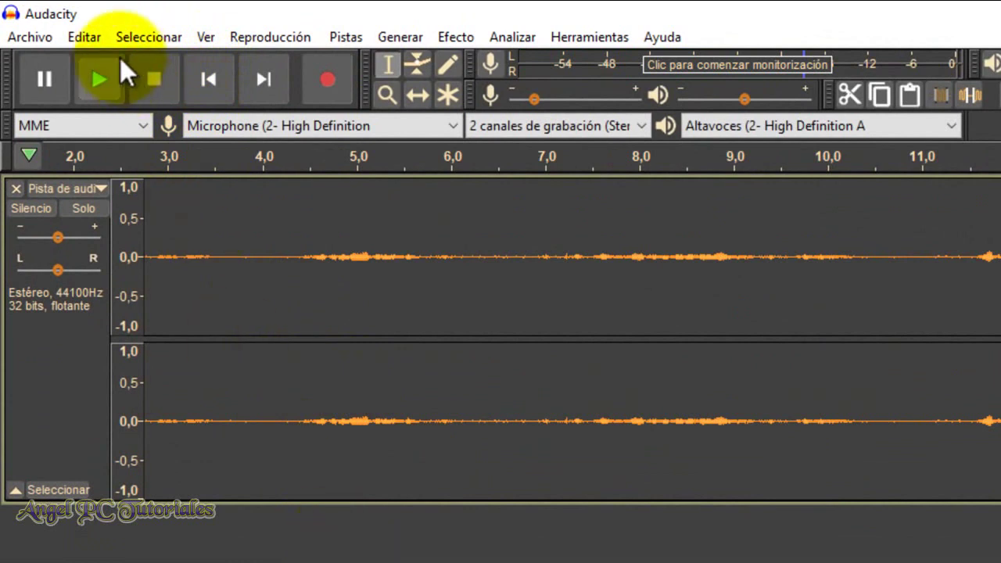
pyautogui.click(93, 36)
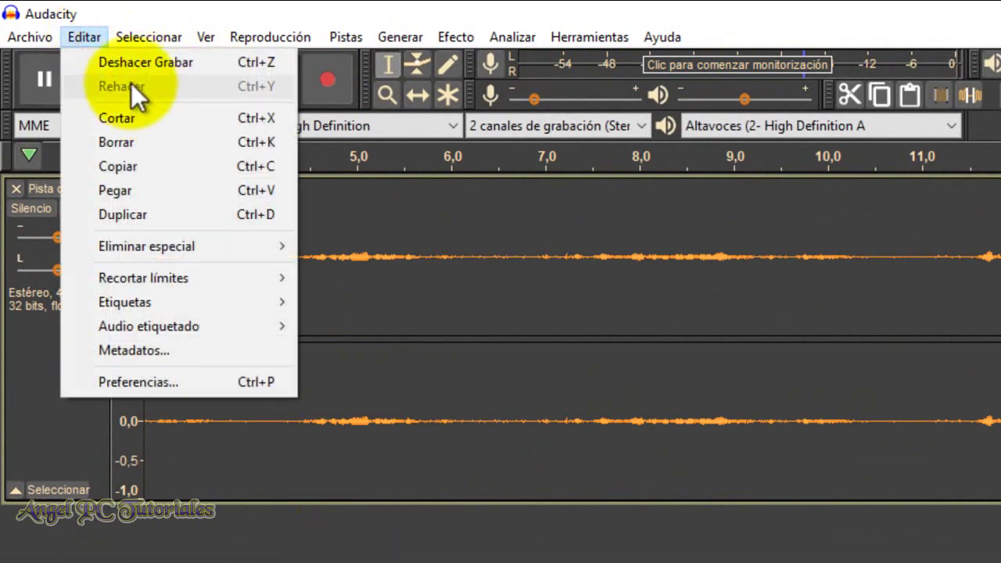
pyautogui.click(129, 68)
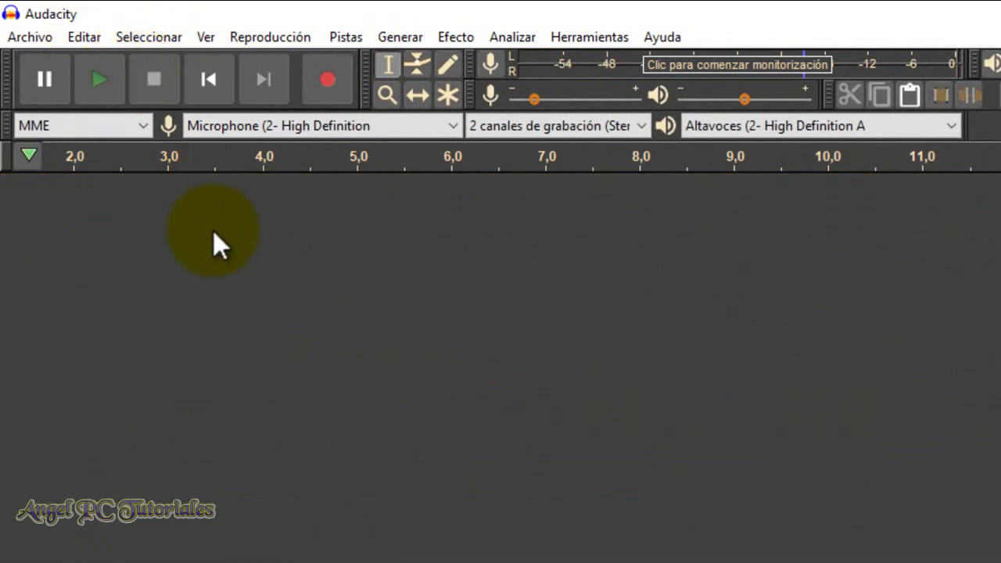
# Step: Import the audio file Yo from the Imágenes library into the empty project
pyautogui.click(26, 37)
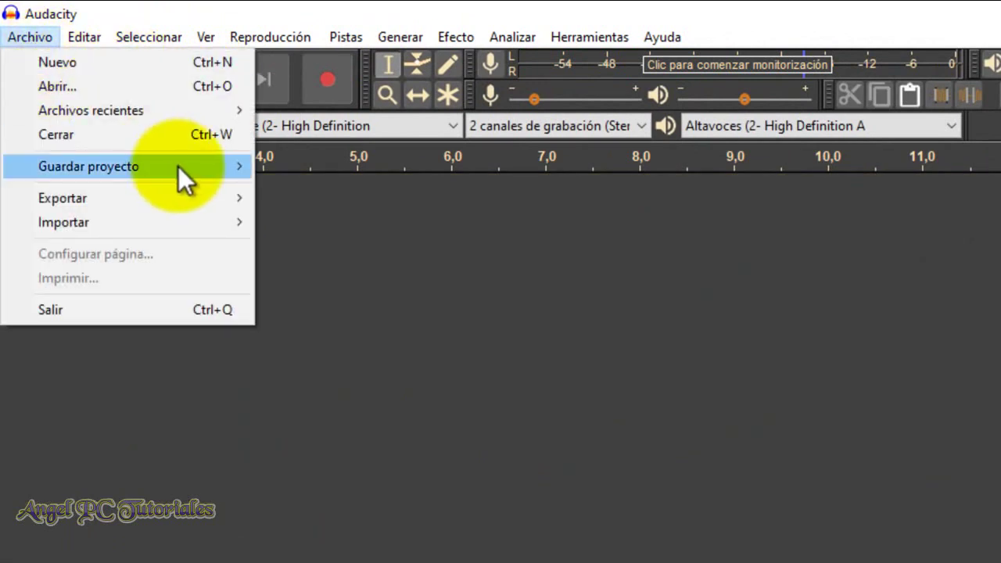
pyautogui.moveTo(220, 213)
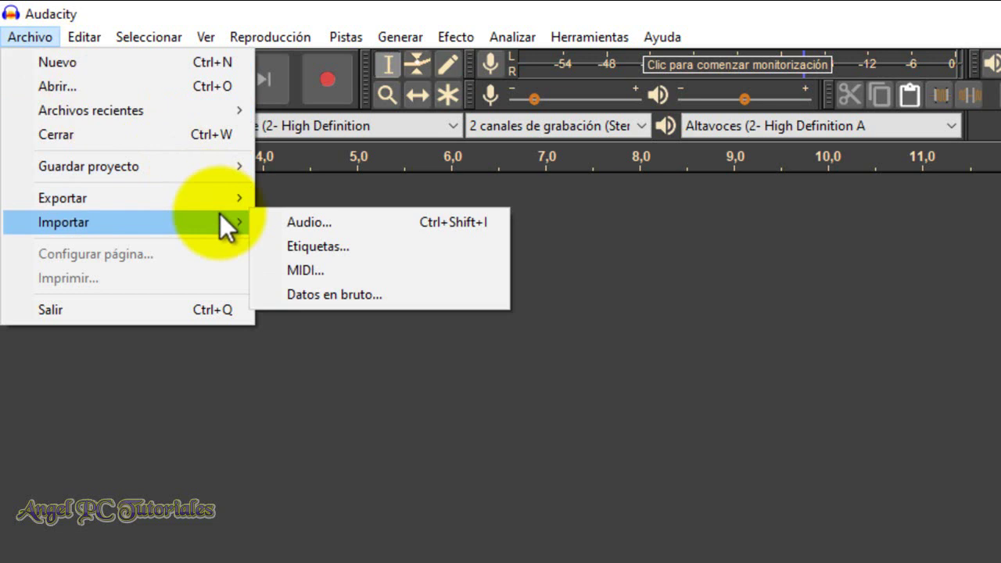
pyautogui.click(283, 219)
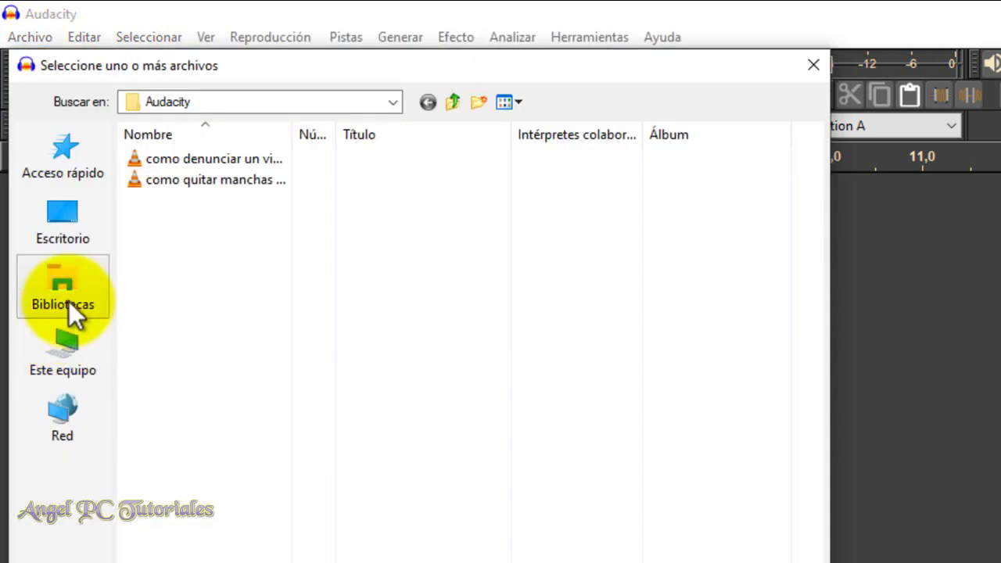
pyautogui.click(69, 303)
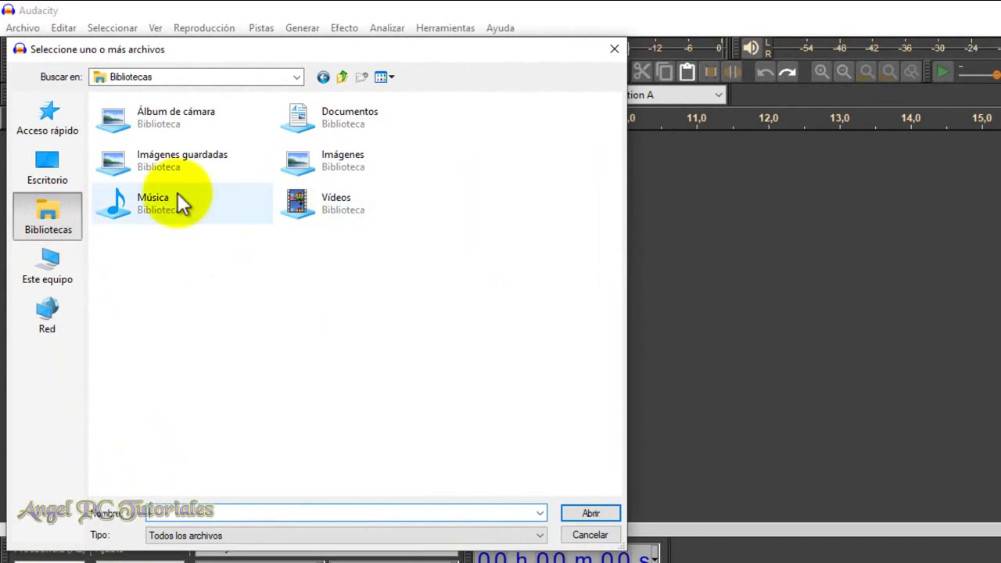
pyautogui.doubleClick(302, 166)
pyautogui.moveTo(611, 298); pyautogui.dragTo(602, 474)
pyautogui.click(248, 442)
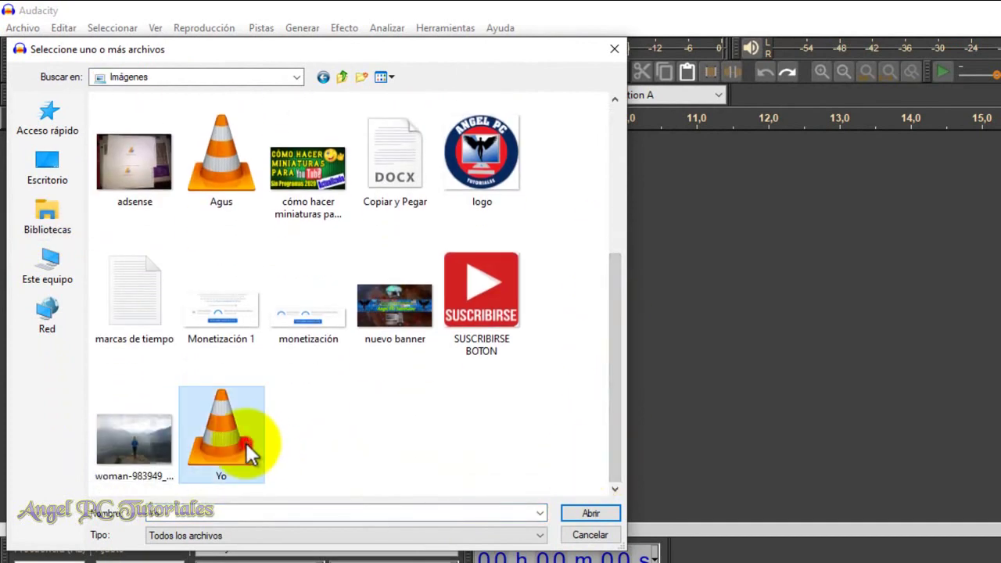
pyautogui.click(575, 512)
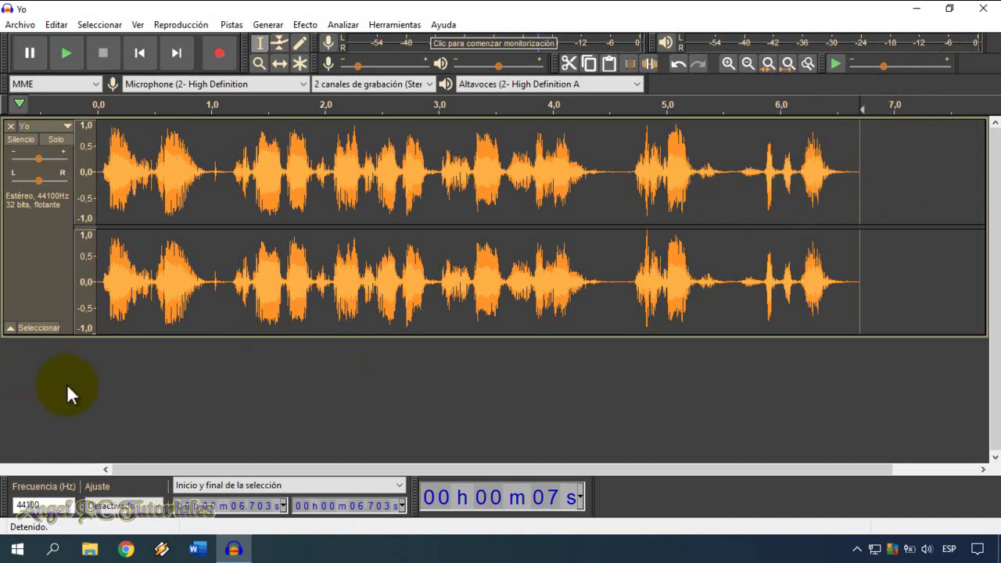
# Step: Select the whole Yo track and narrow the selection to the section from about 1.141 s to 2.977 s
pyautogui.click(34, 260)
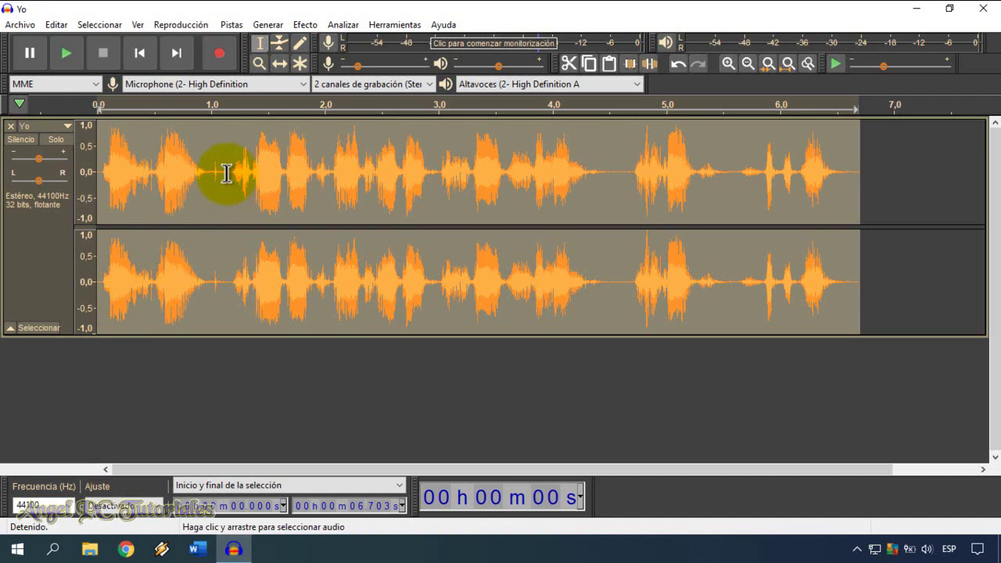
pyautogui.moveTo(226, 173); pyautogui.dragTo(435, 178)
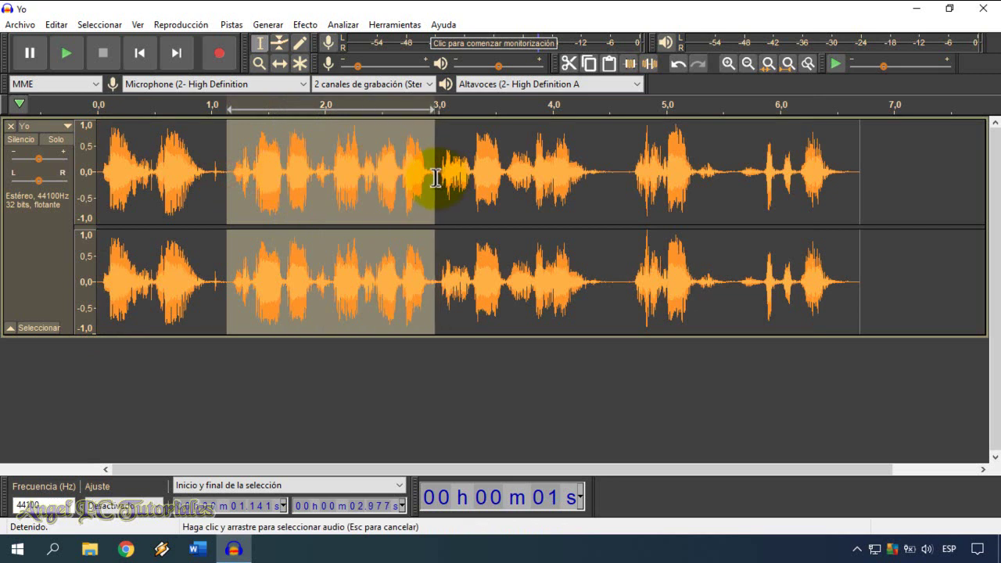
# Step: Zoom out on the waveform with the Zoom tool and switch back to the Selection tool
pyautogui.click(259, 62)
pyautogui.rightClick(136, 255)
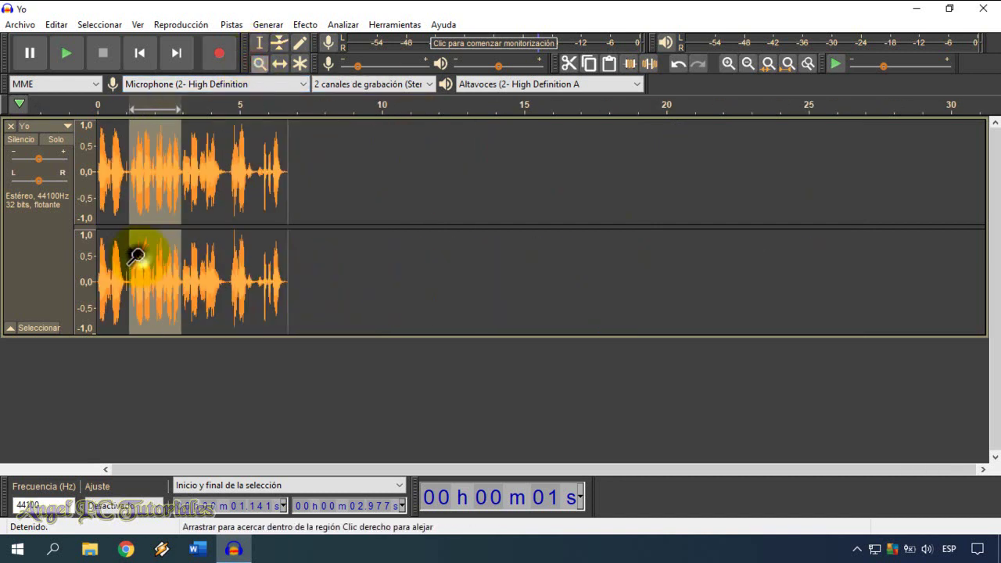
pyautogui.rightClick(136, 254)
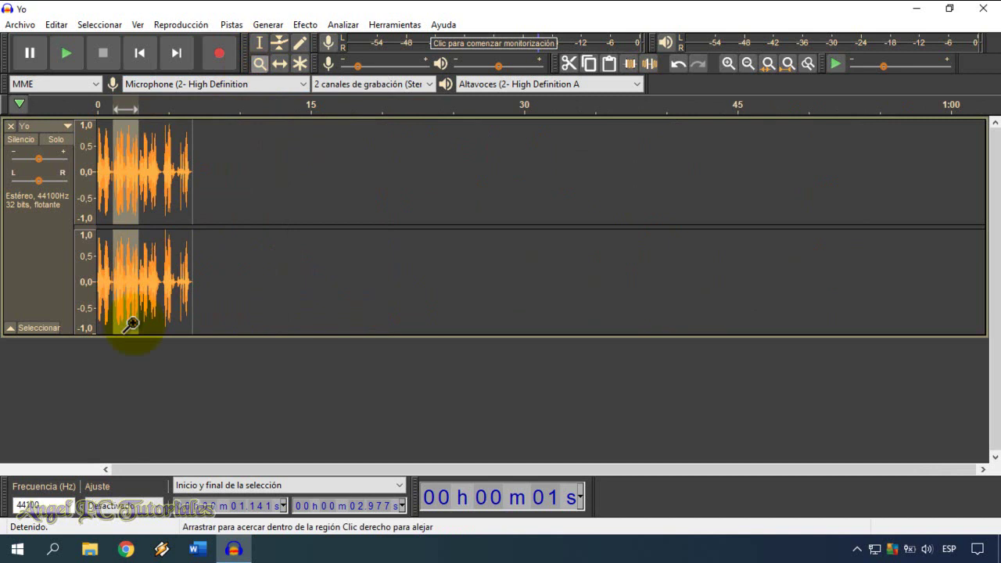
pyautogui.press('F1')
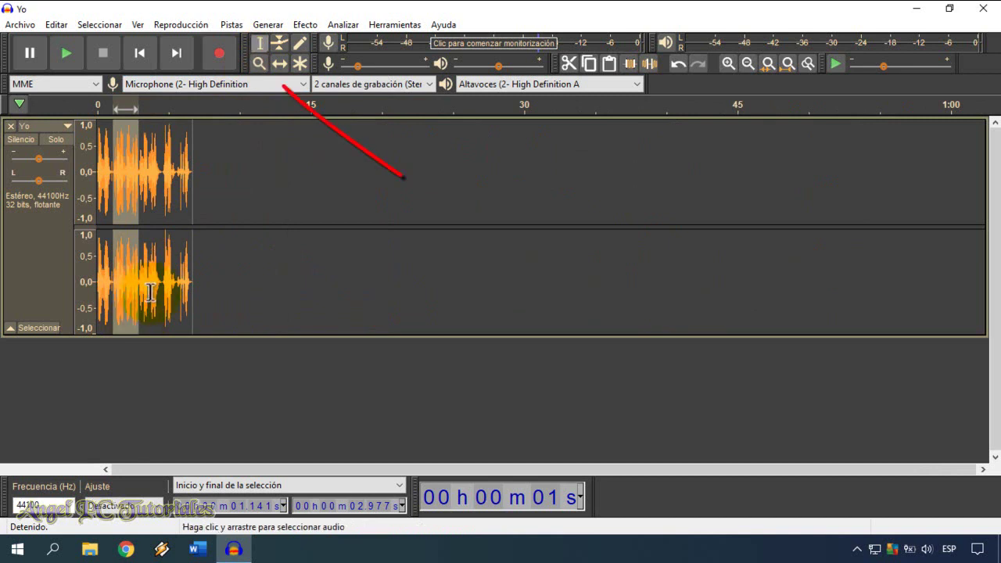
# Step: Zoom in and out on the waveform with the Zoom tool, return to the track's start and reactivate the Selection tool
pyautogui.click(259, 65)
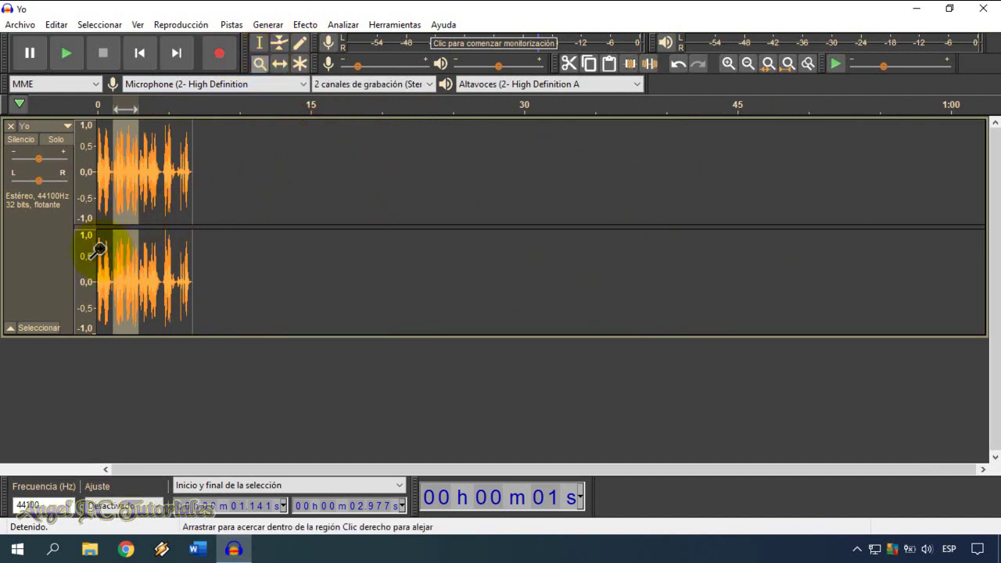
pyautogui.click(151, 288)
pyautogui.click(151, 287)
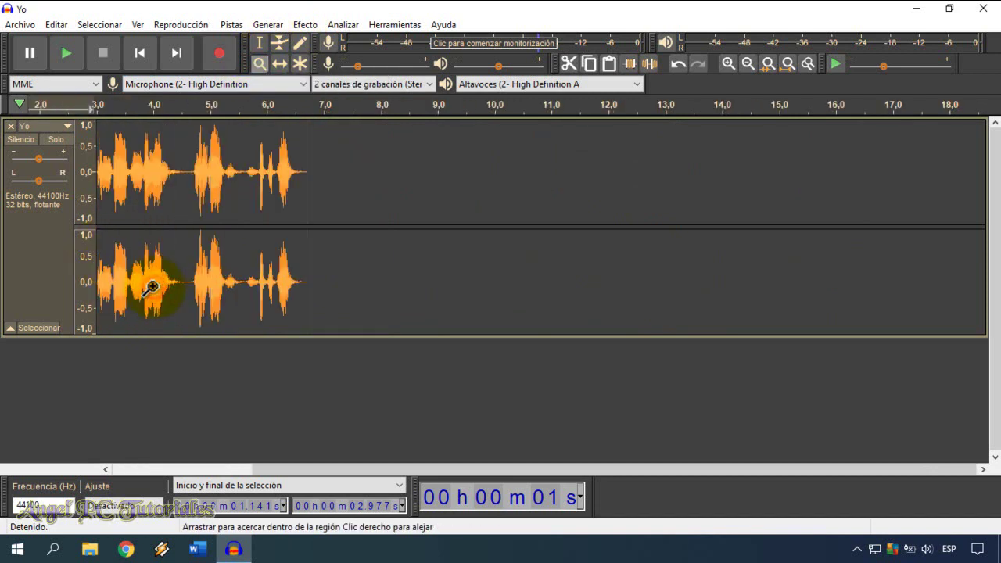
pyautogui.click(151, 287)
pyautogui.click(151, 288)
pyautogui.click(151, 288)
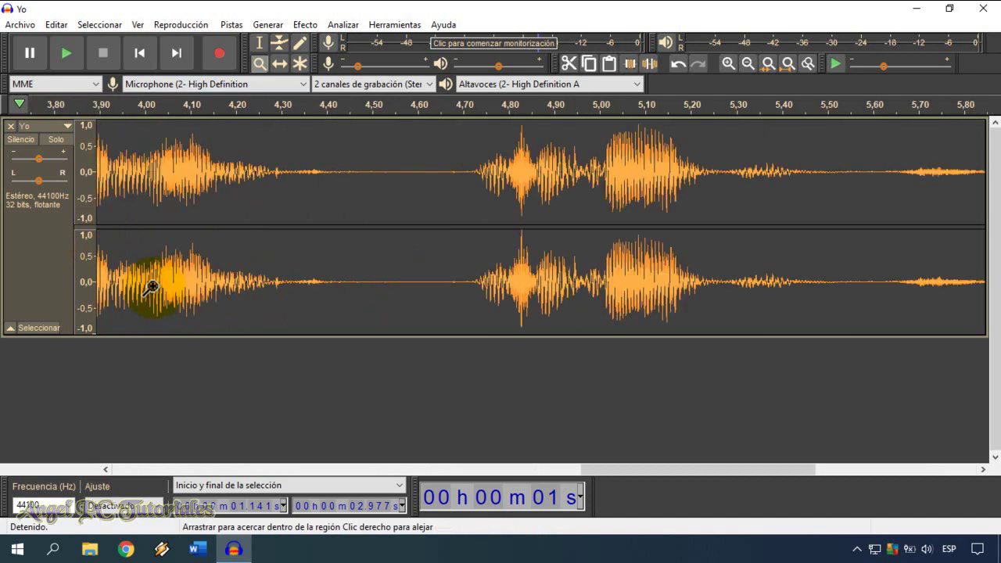
pyautogui.rightClick(151, 288)
pyautogui.rightClick(151, 288)
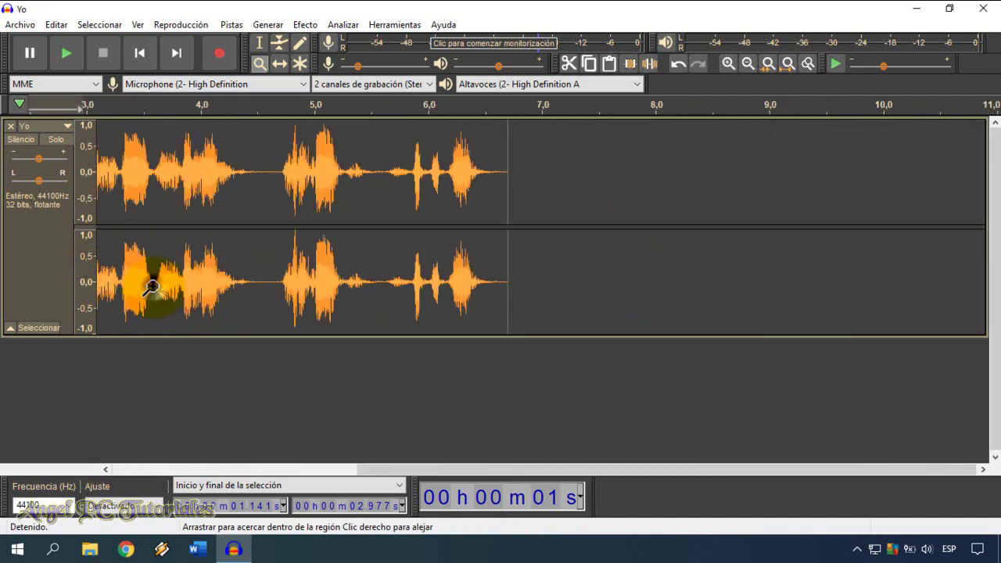
pyautogui.rightClick(151, 288)
pyautogui.click(174, 469)
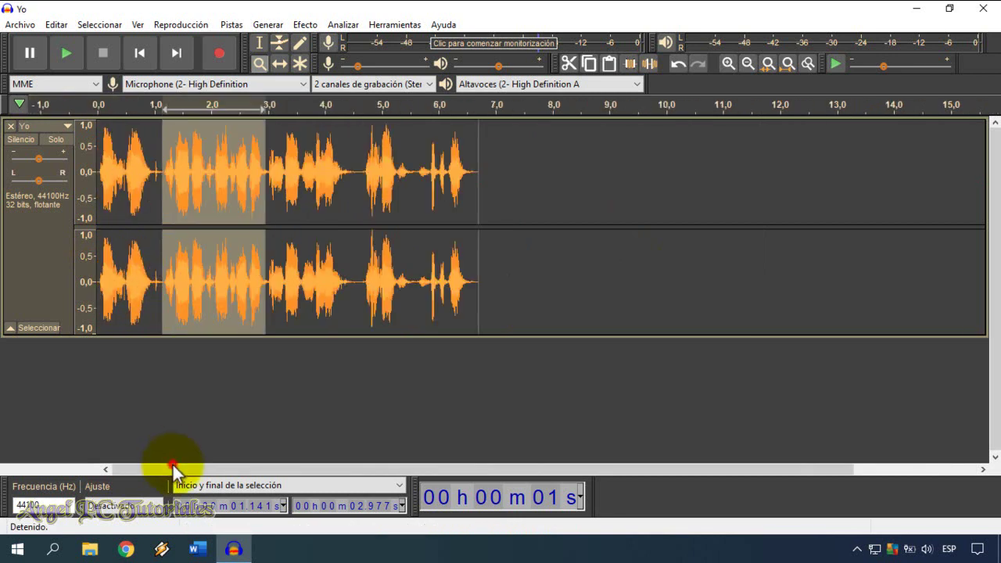
pyautogui.click(229, 290)
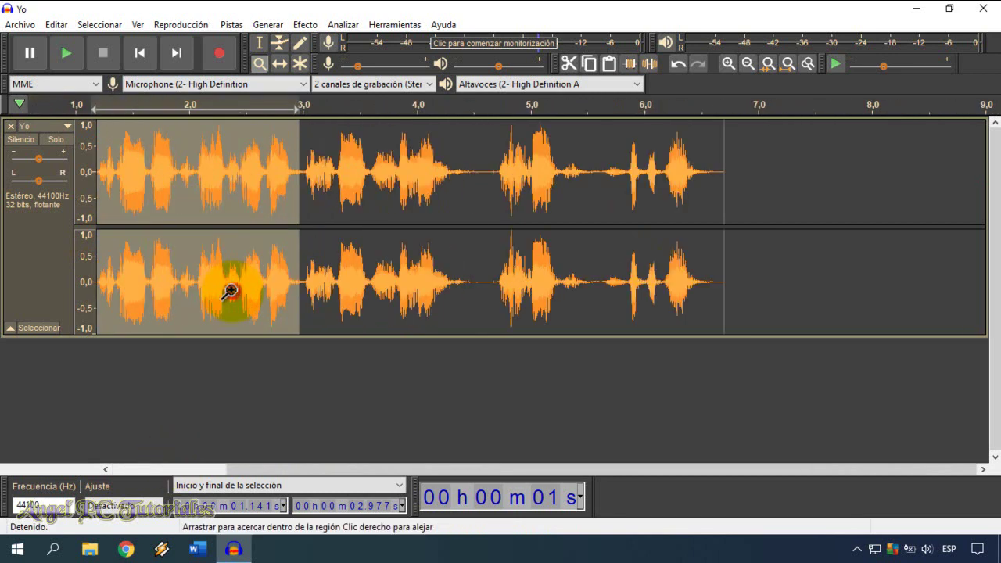
pyautogui.click(146, 470)
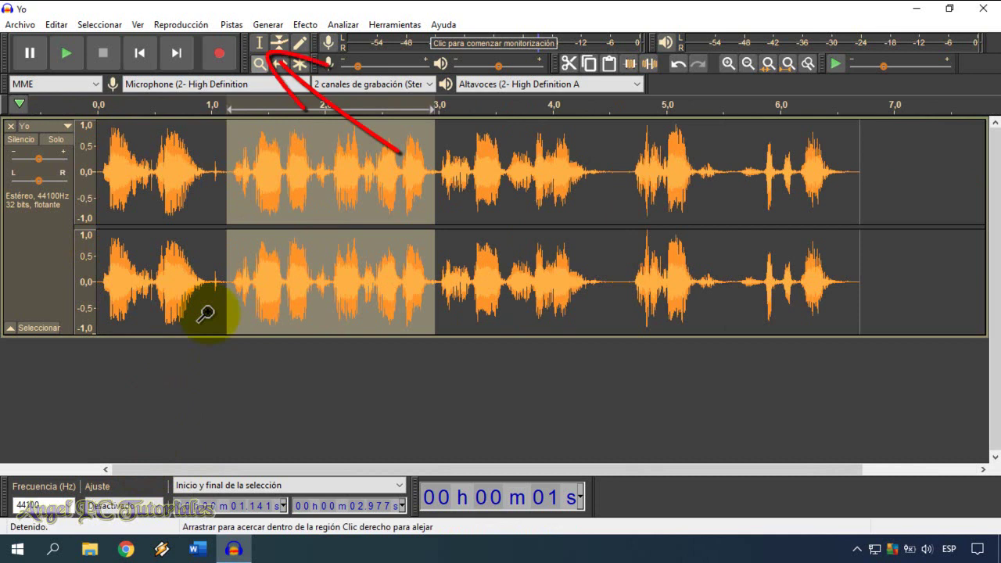
pyautogui.click(259, 44)
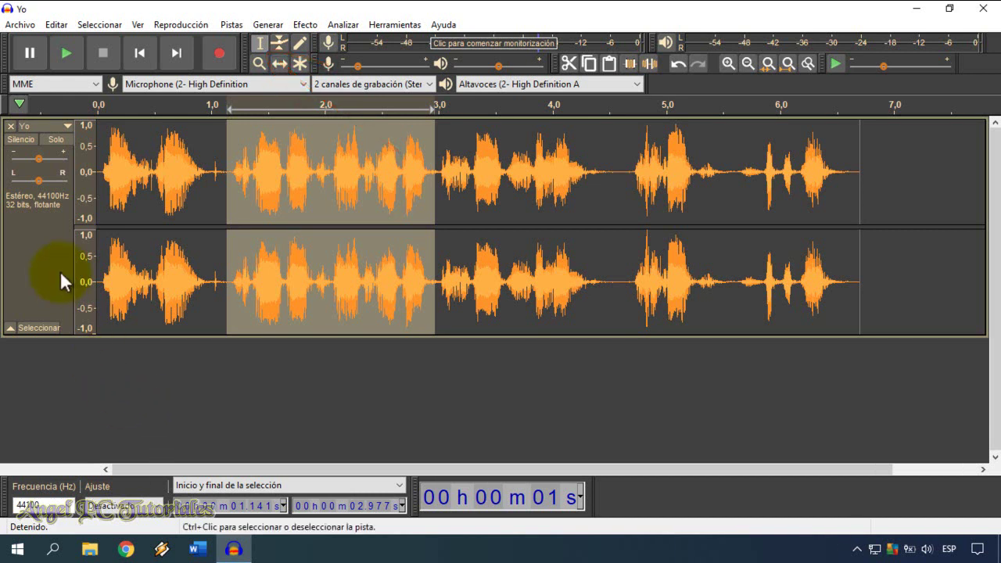
# Step: Select the entire Yo track and play it back to hear the original voice
pyautogui.click(30, 261)
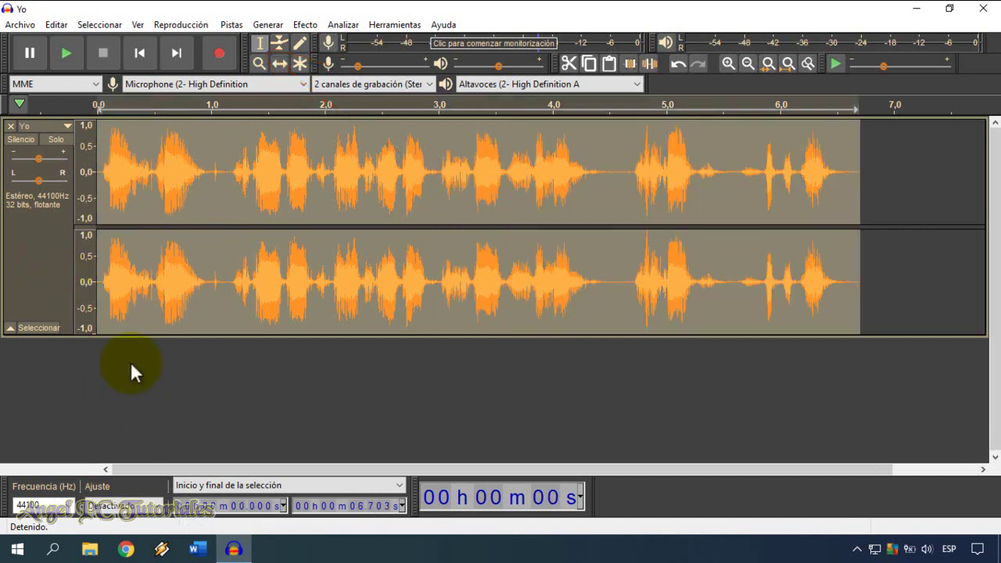
pyautogui.click(67, 53)
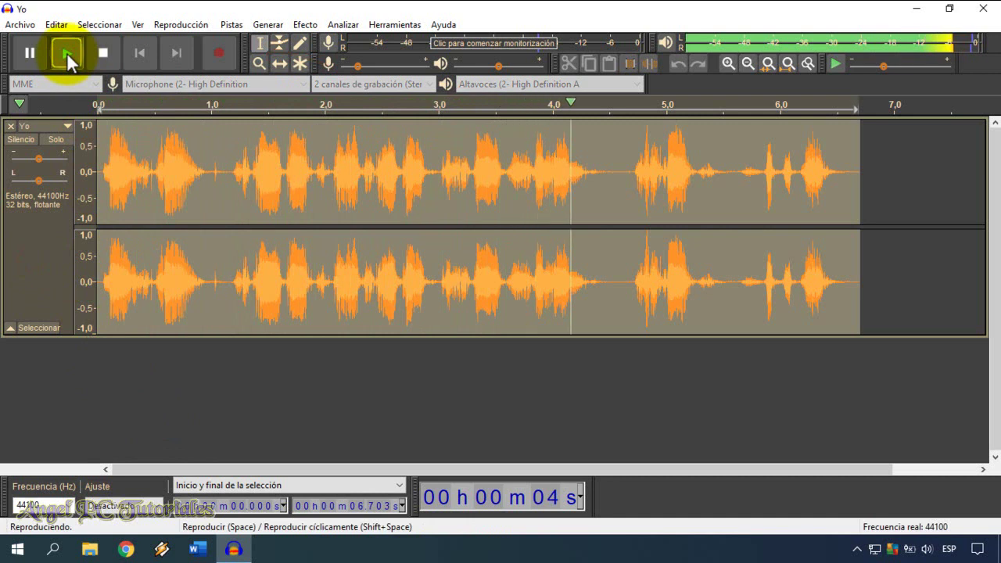
pyautogui.click(67, 53)
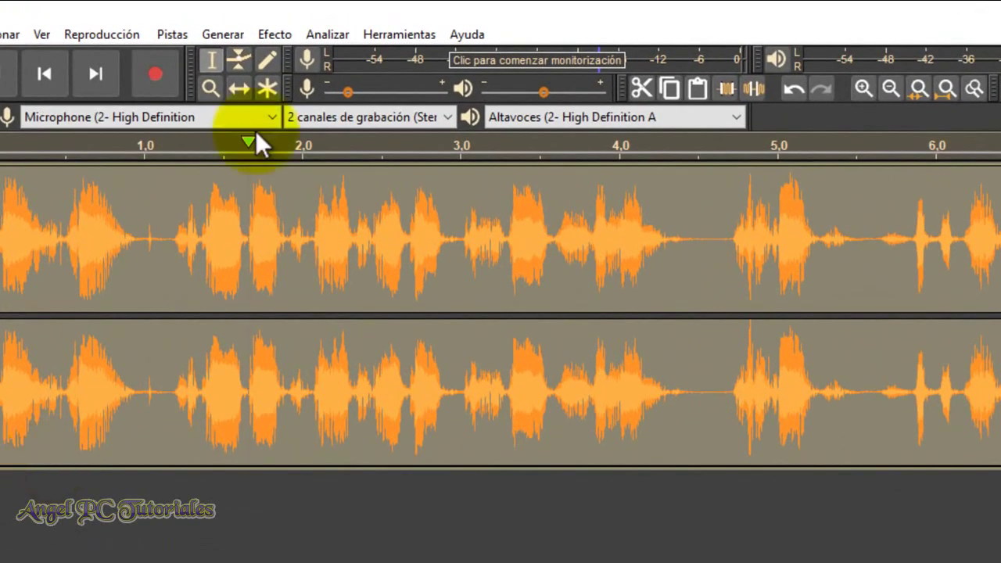
# Step: Open the Cambiar tono effect for the selected track and restore its original default values
pyautogui.click(256, 34)
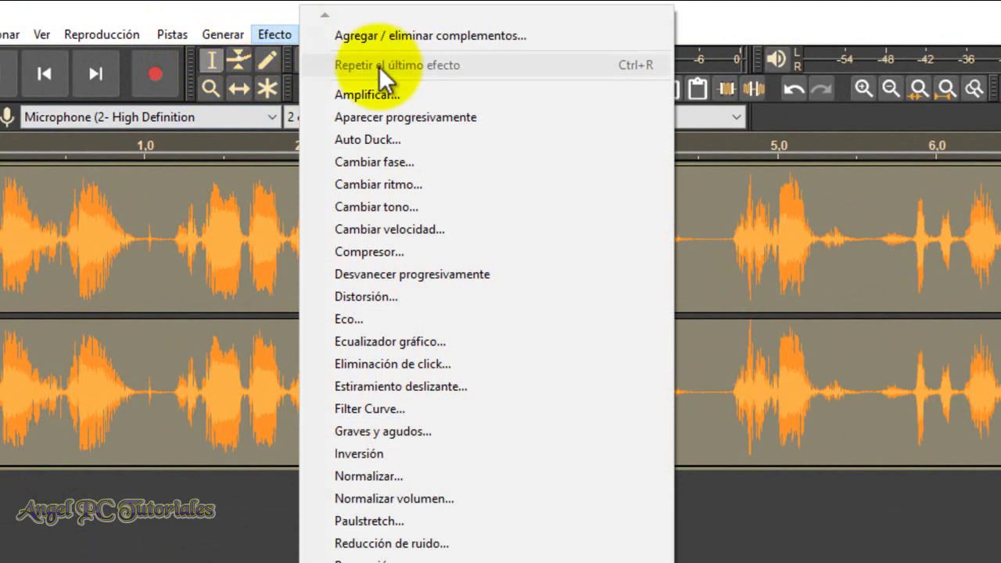
pyautogui.click(398, 207)
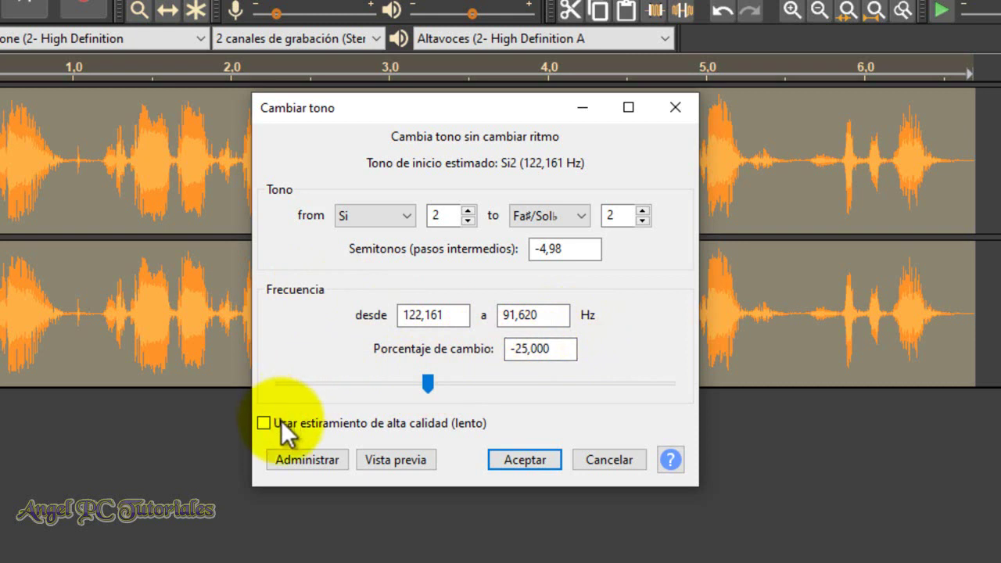
pyautogui.click(311, 455)
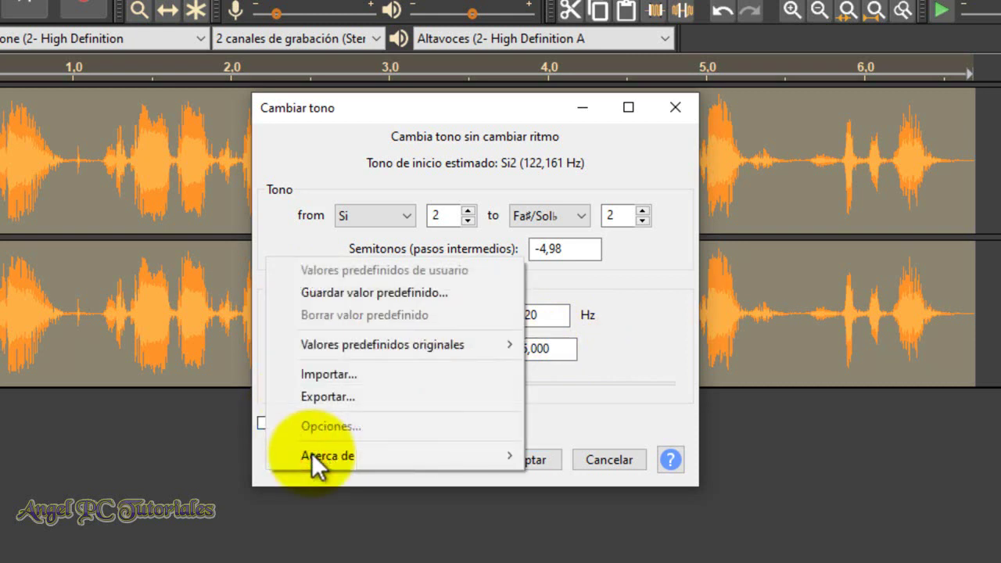
pyautogui.moveTo(423, 342)
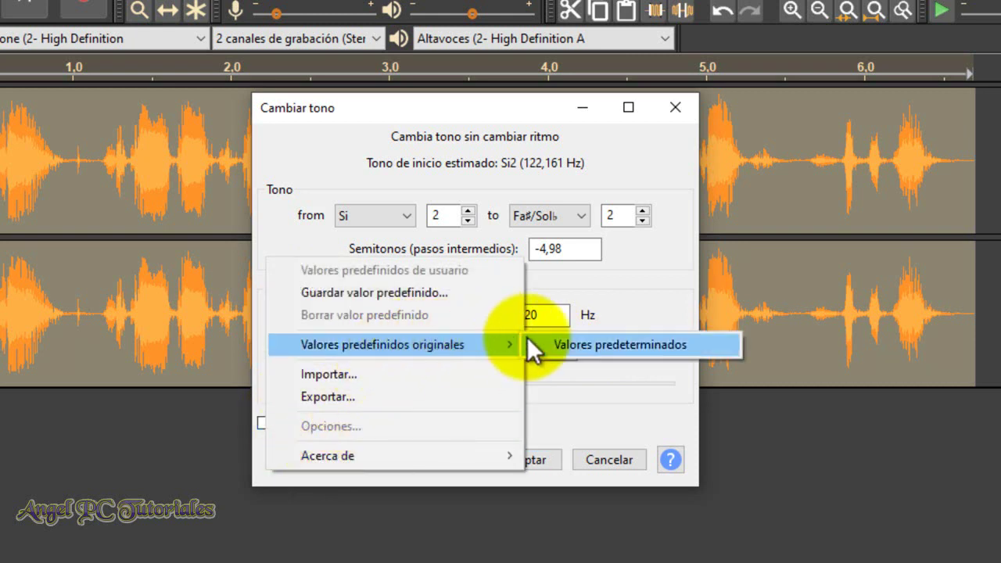
pyautogui.click(601, 349)
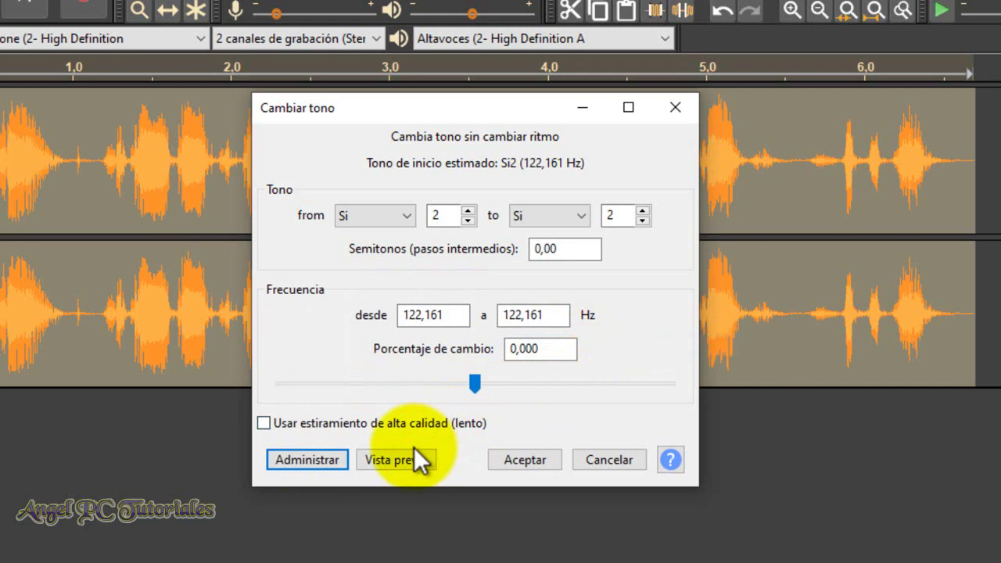
# Step: Preview the voice with the default pitch values and stop the preview
pyautogui.click(388, 459)
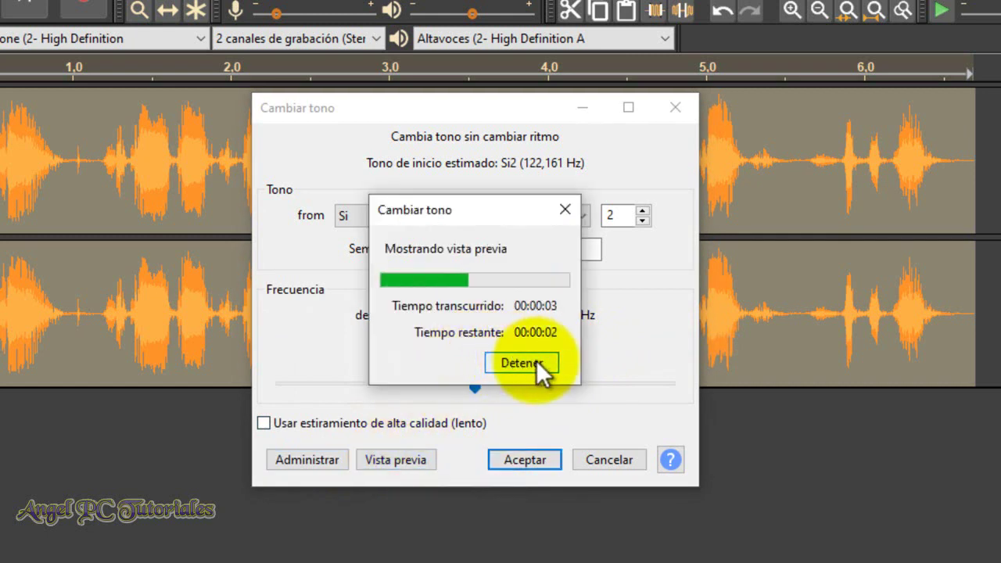
pyautogui.click(535, 359)
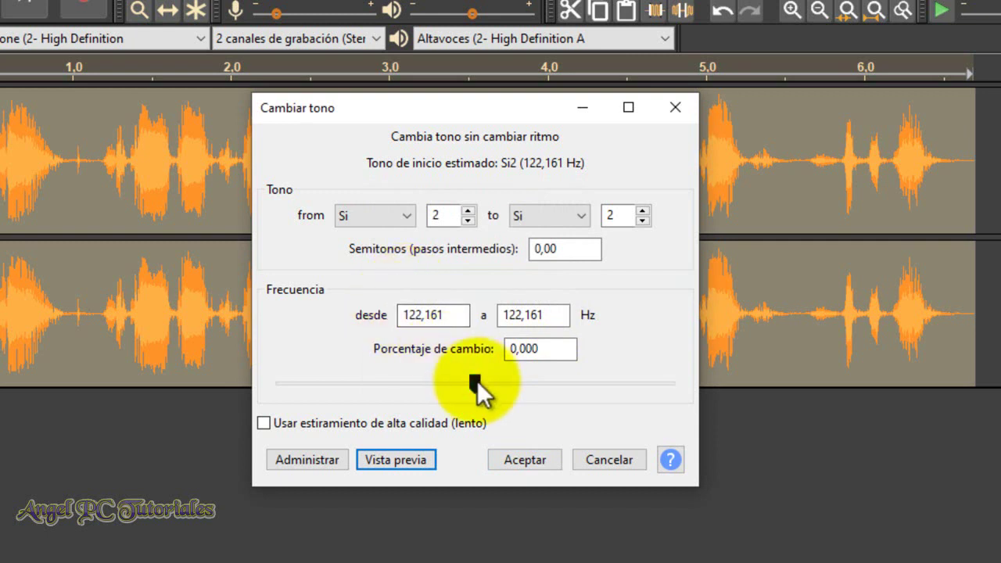
# Step: Raise the percentage of change to 10,290 and preview the higher-pitched voice, stopping the preview
pyautogui.moveTo(477, 381); pyautogui.dragTo(485, 385)
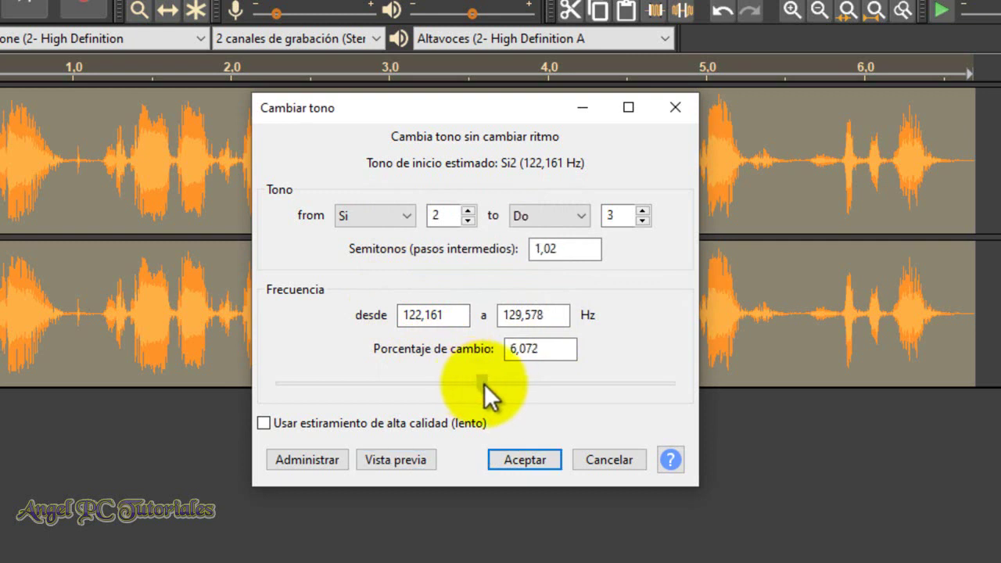
pyautogui.moveTo(484, 384)
pyautogui.mouseDown()
pyautogui.moveTo(471, 384)
pyautogui.moveTo(487, 383)
pyautogui.mouseUp()
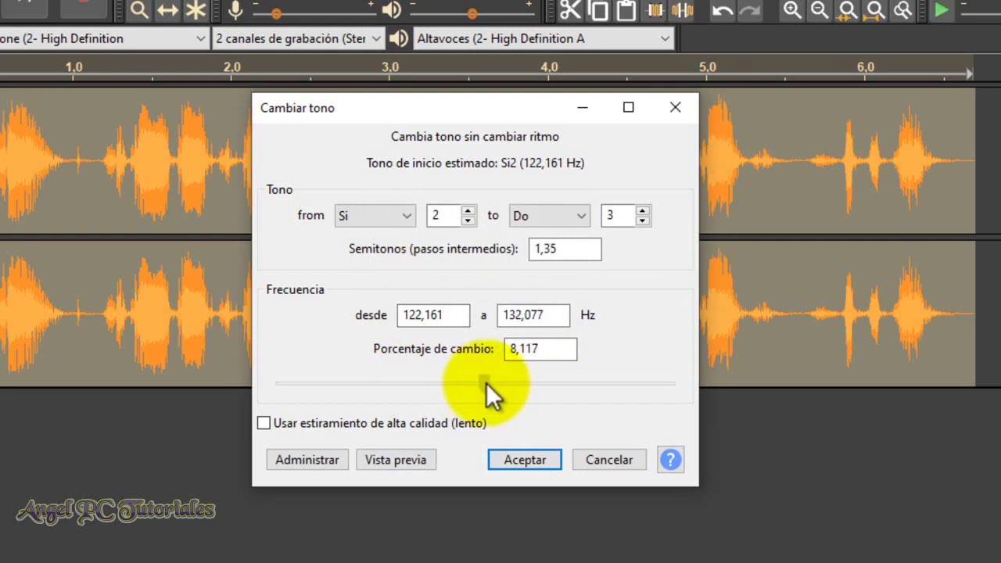
pyautogui.click(486, 382)
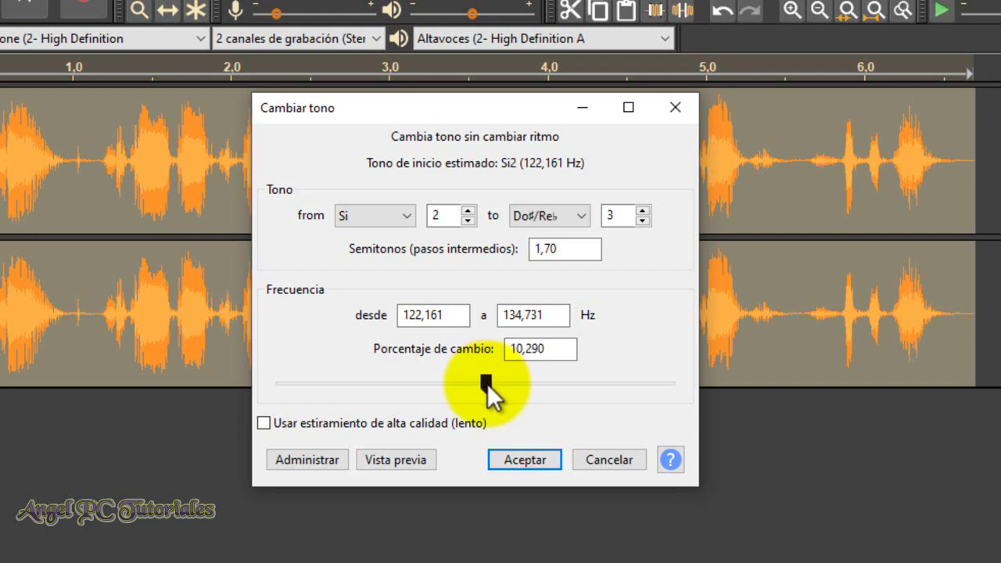
pyautogui.click(399, 462)
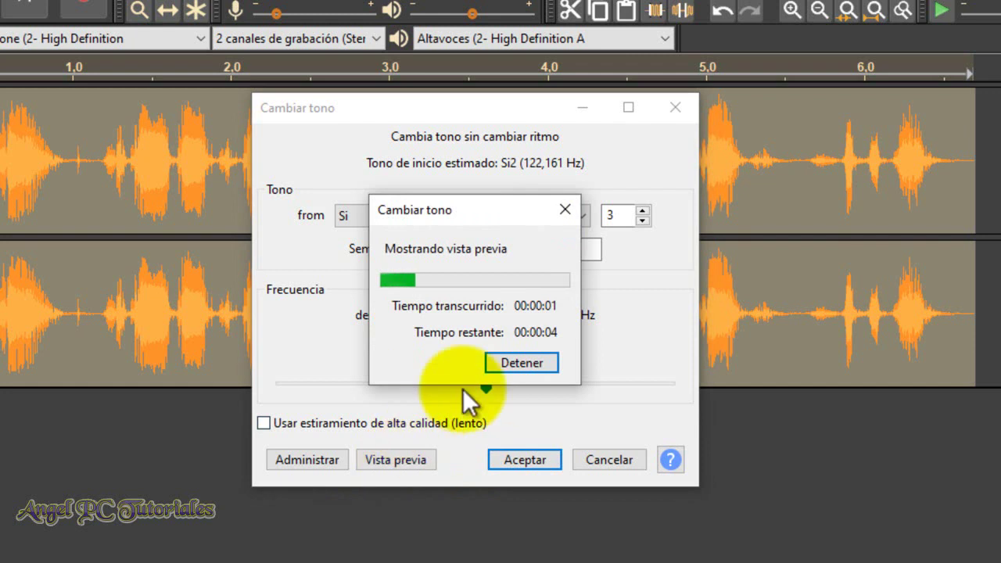
pyautogui.click(522, 362)
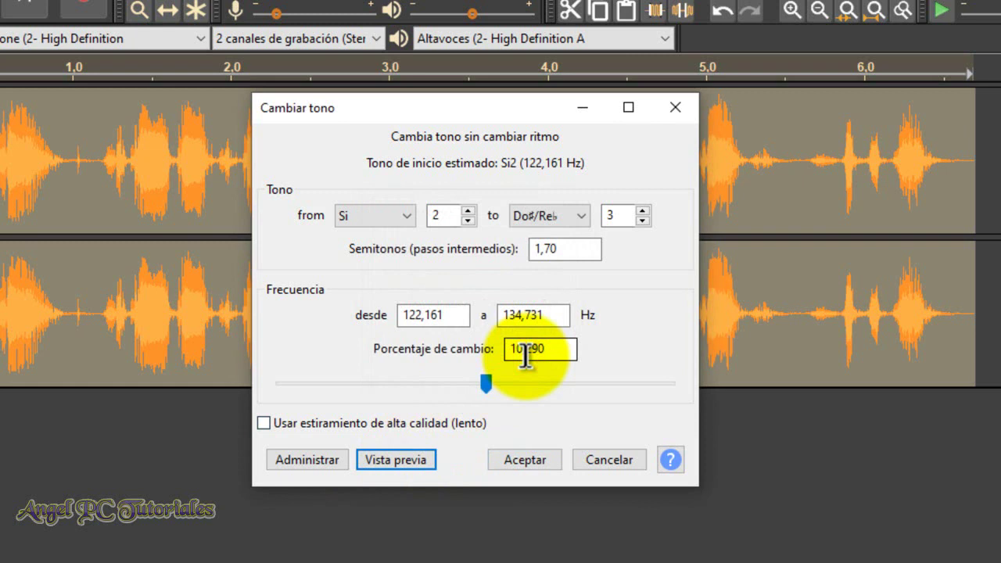
# Step: Raise the percentage of change further to 12,575, then preview the voice and stop the preview
pyautogui.click(486, 384)
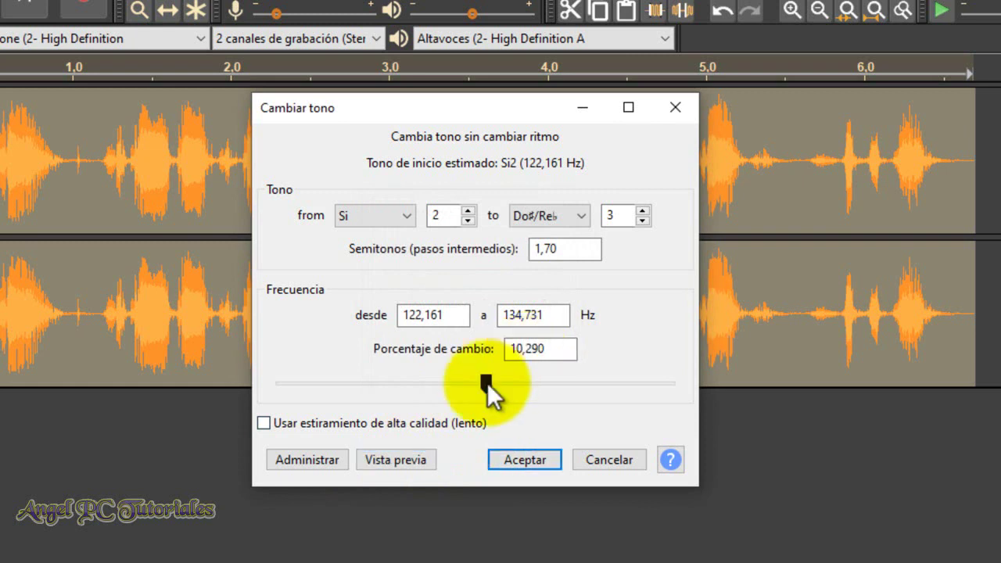
pyautogui.moveTo(488, 382); pyautogui.dragTo(491, 385)
pyautogui.click(489, 384)
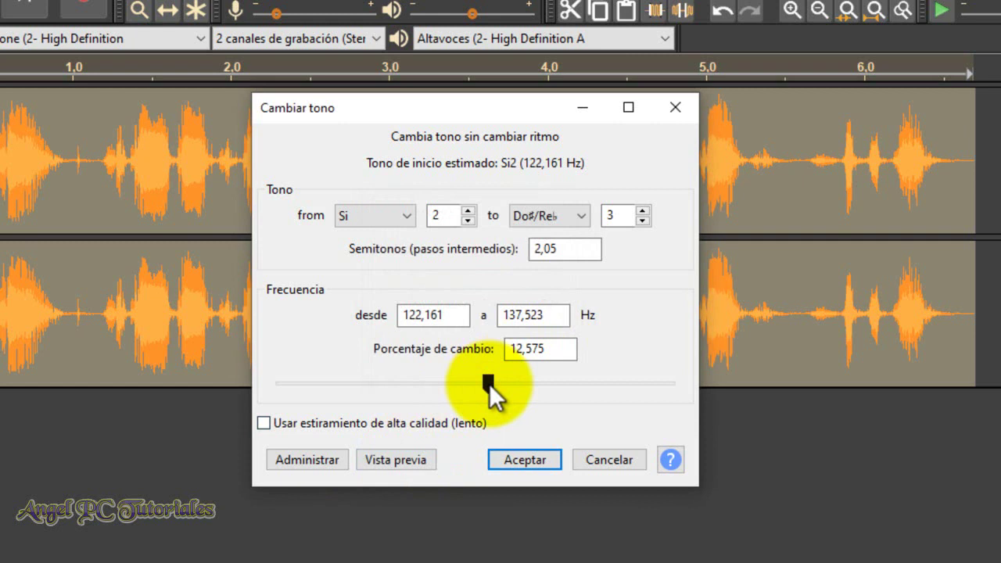
pyautogui.click(430, 460)
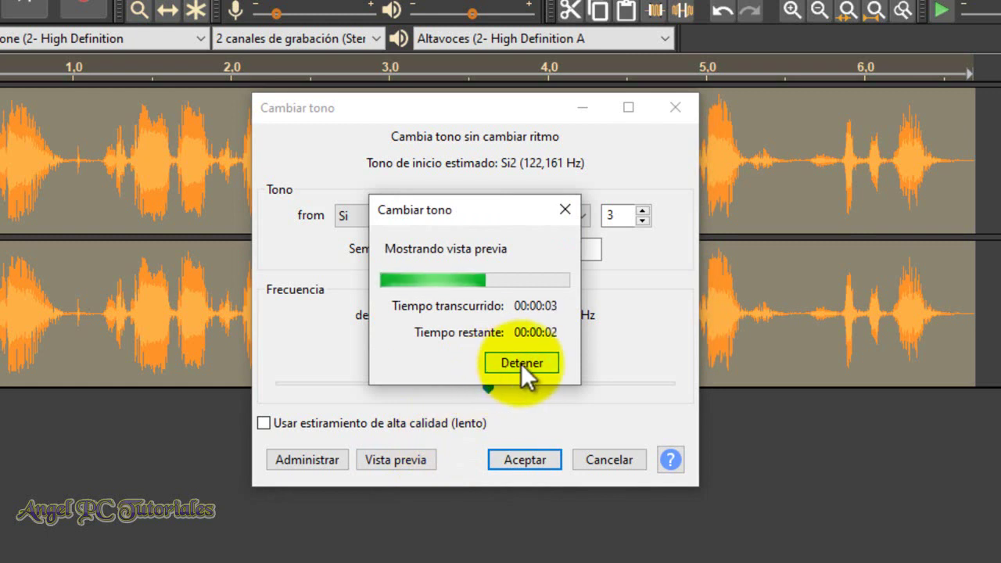
pyautogui.click(521, 363)
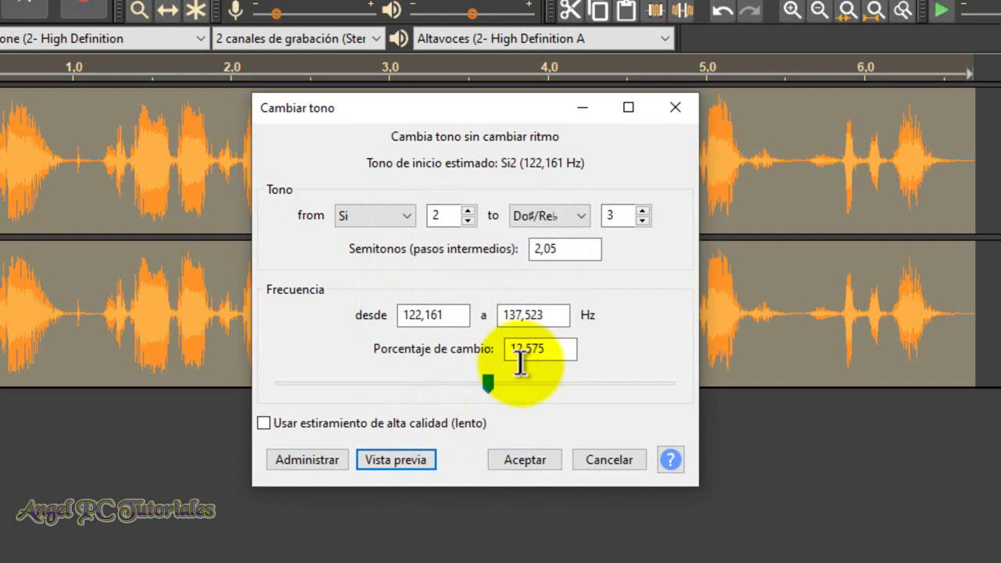
# Step: Lower the percentage of change to -10,000 and preview the deeper voice
pyautogui.moveTo(488, 383); pyautogui.dragTo(470, 385)
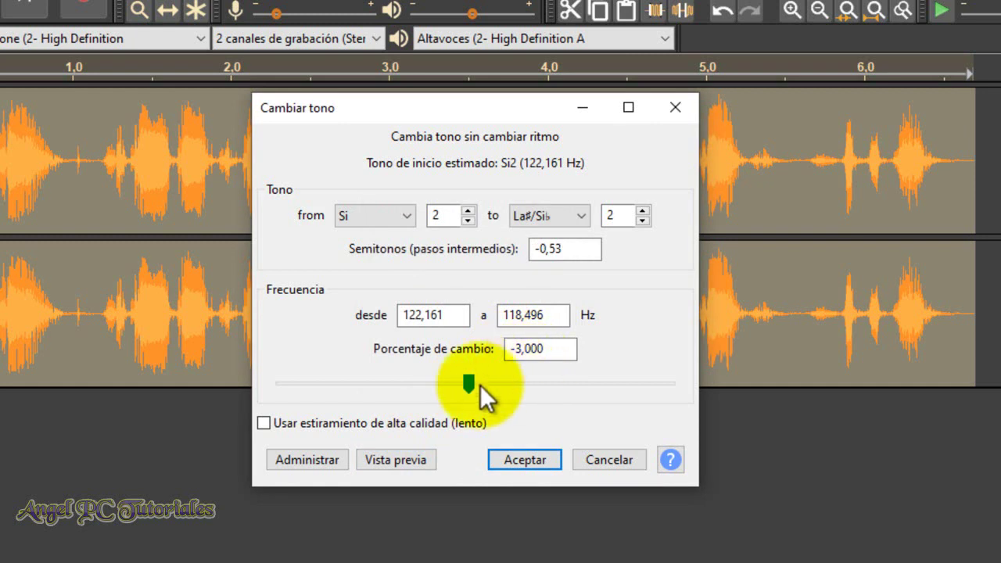
pyautogui.moveTo(467, 382); pyautogui.dragTo(452, 382)
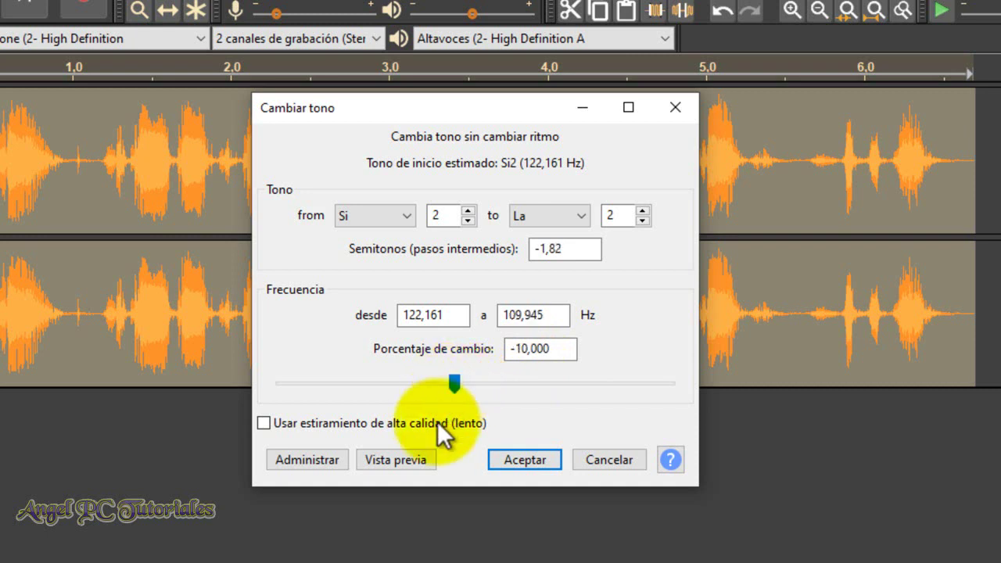
pyautogui.click(411, 454)
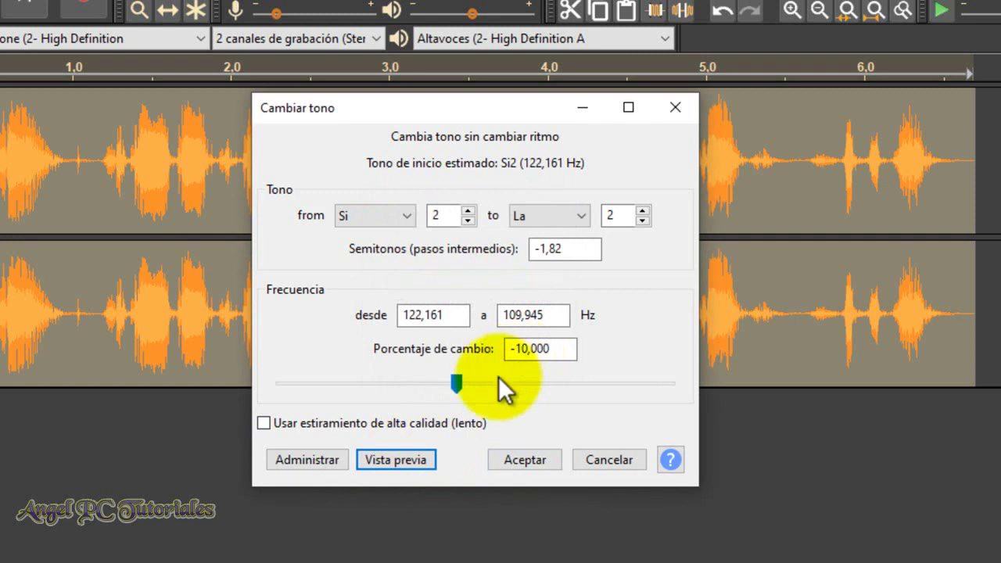
# Step: Lower the percentage of change to -15,000, apply Cambiar tono to the Yo track and listen to the modified audio
pyautogui.click(456, 383)
pyautogui.moveTo(454, 383); pyautogui.dragTo(444, 383)
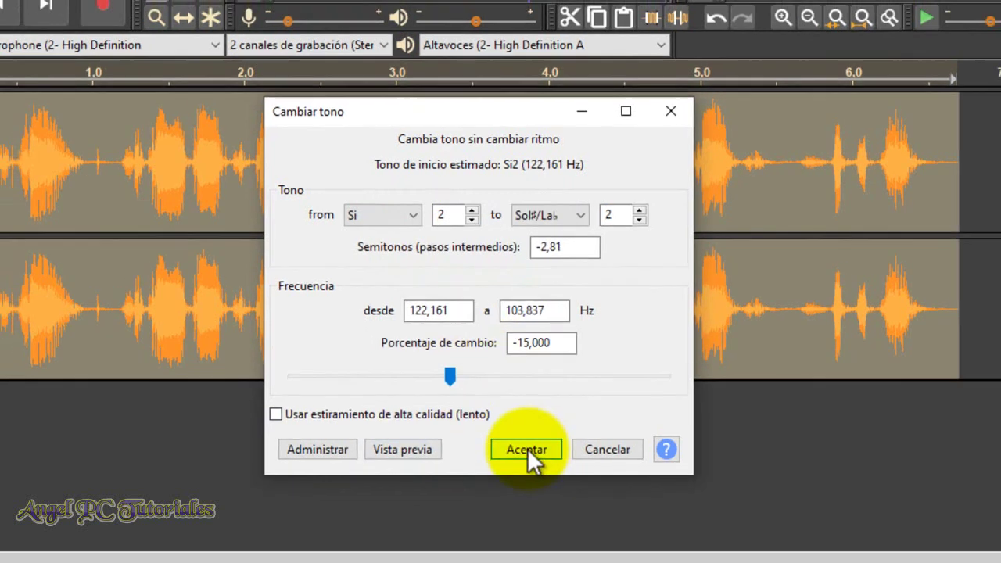
pyautogui.click(526, 450)
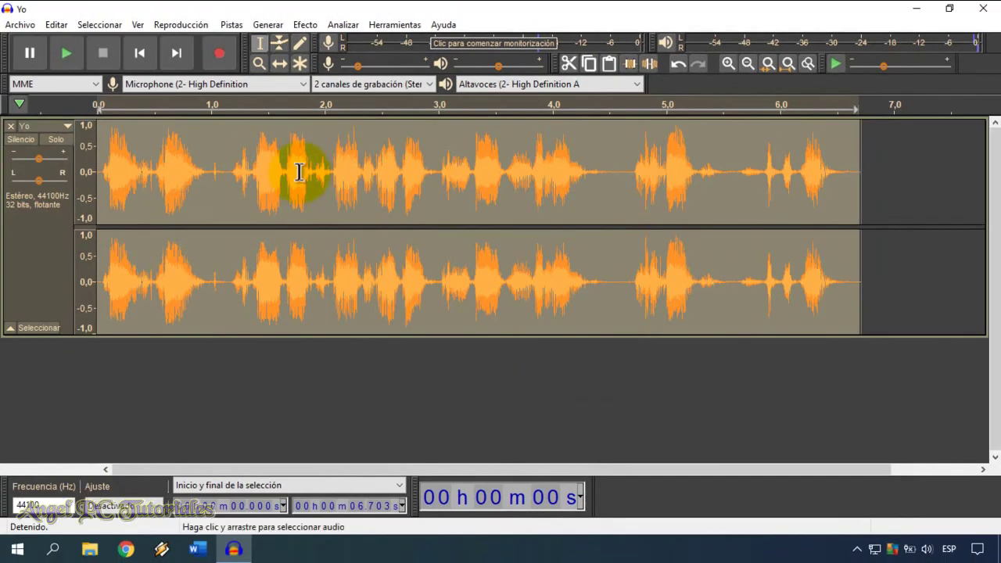
pyautogui.click(61, 58)
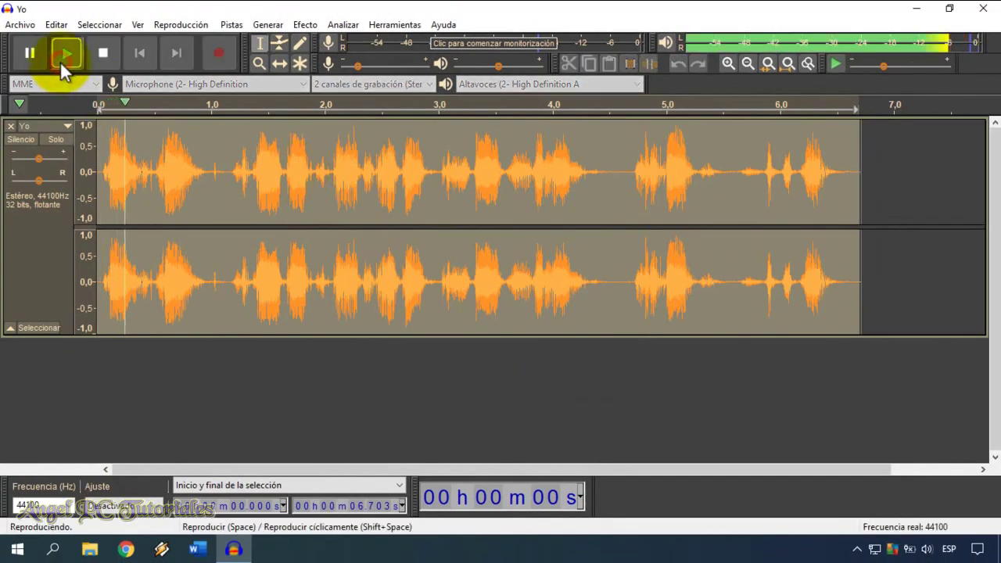
pyautogui.click(103, 53)
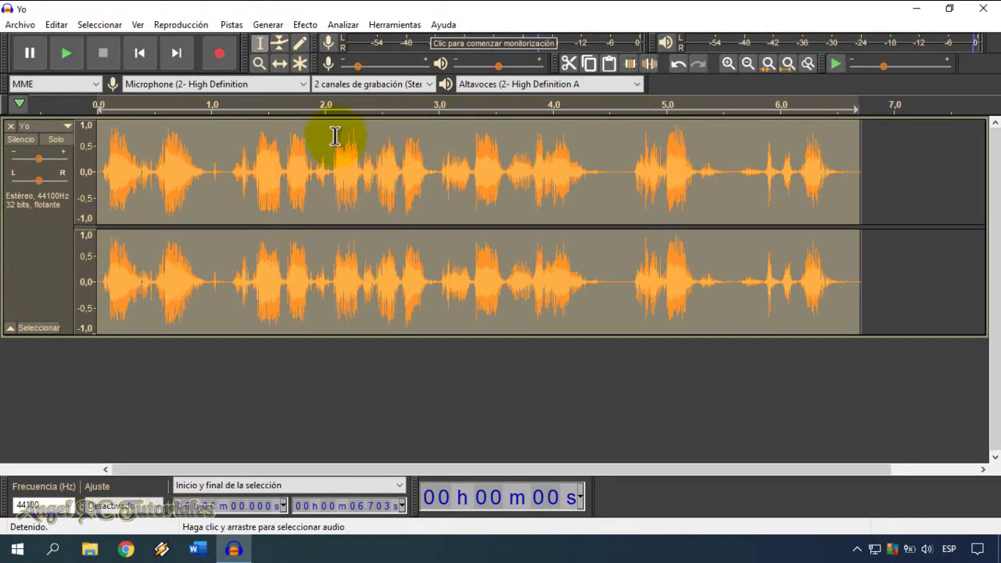
# Step: Undo the Cambiar tono effect applied to the Yo track
pyautogui.click(305, 25)
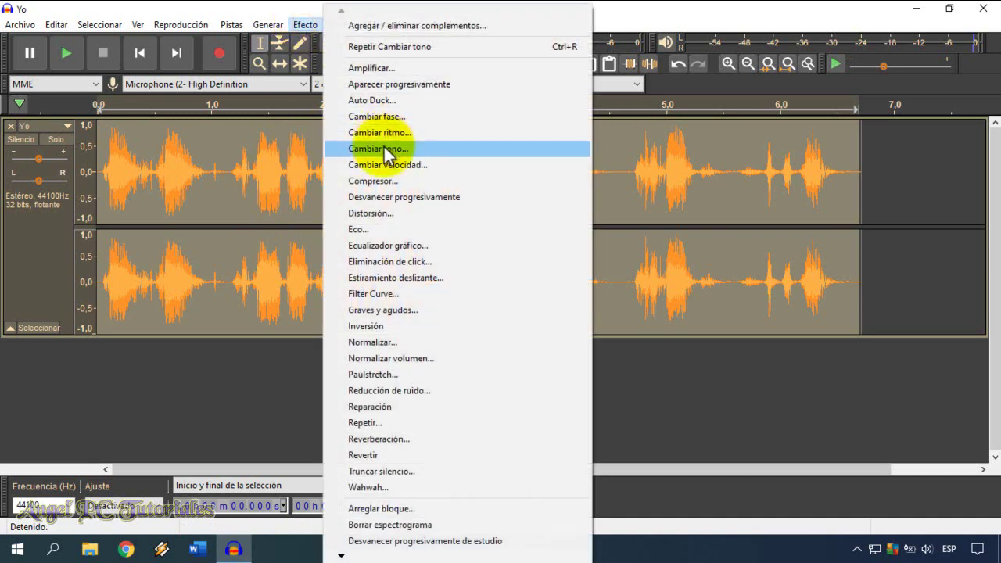
pyautogui.click(195, 397)
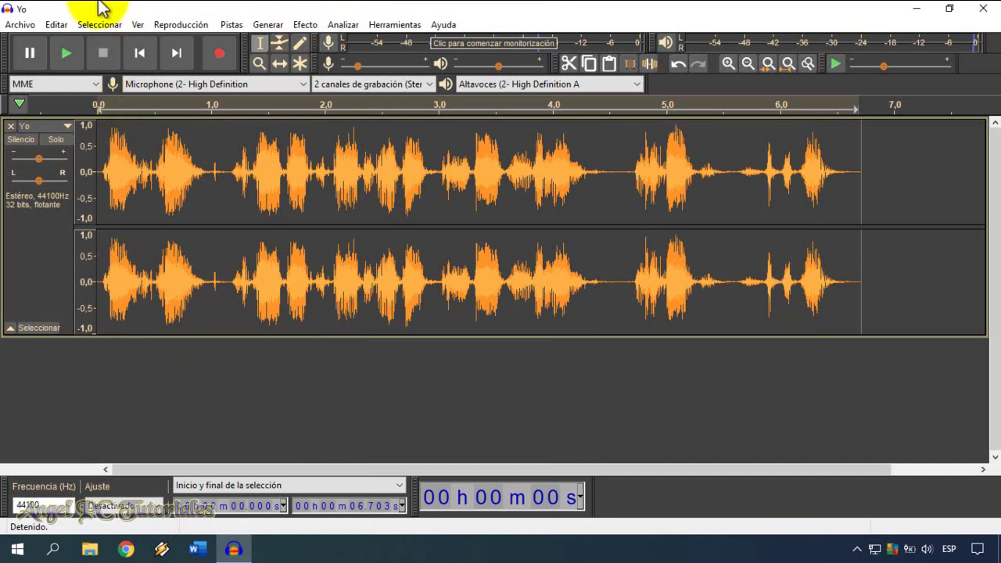
pyautogui.click(65, 24)
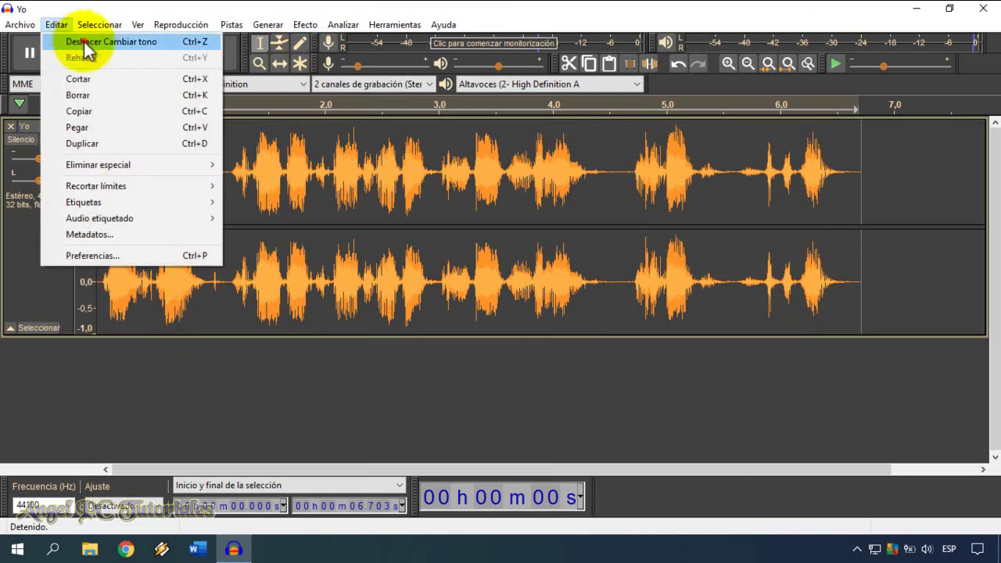
pyautogui.click(83, 42)
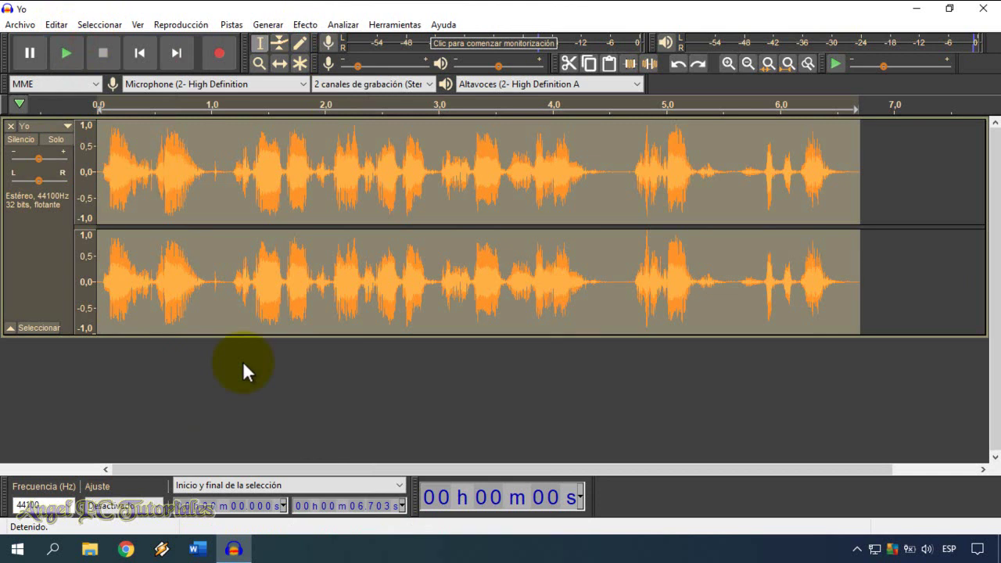
# Step: Remove the Yo track from the project and import the Agus audio file from the Imágenes folder
pyautogui.click(11, 127)
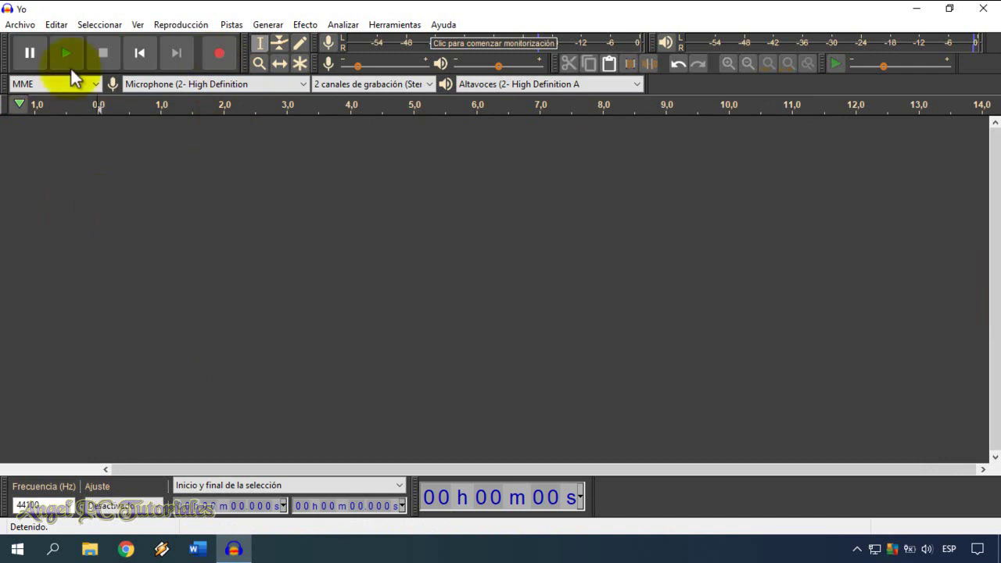
pyautogui.click(34, 24)
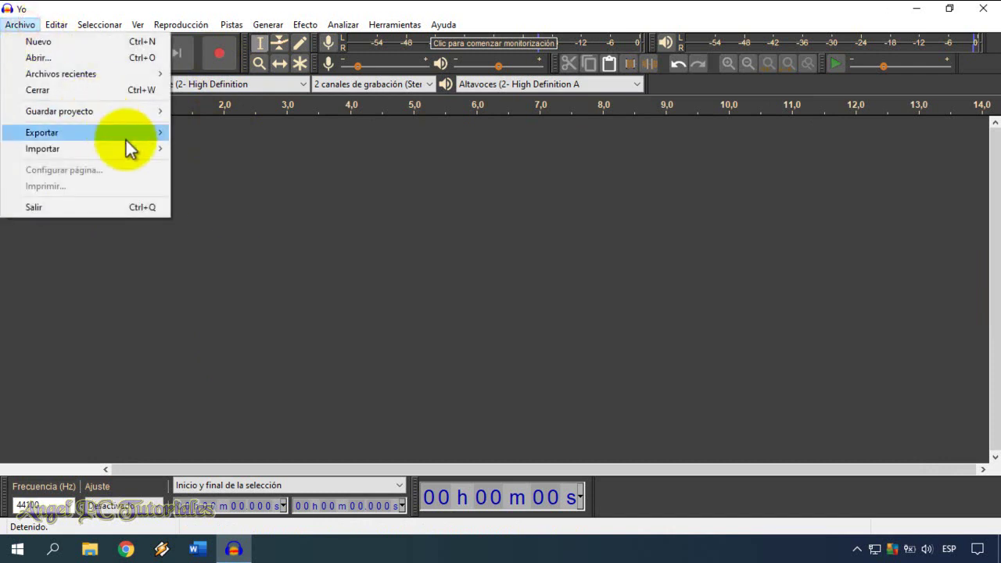
pyautogui.moveTo(156, 148)
pyautogui.click(197, 150)
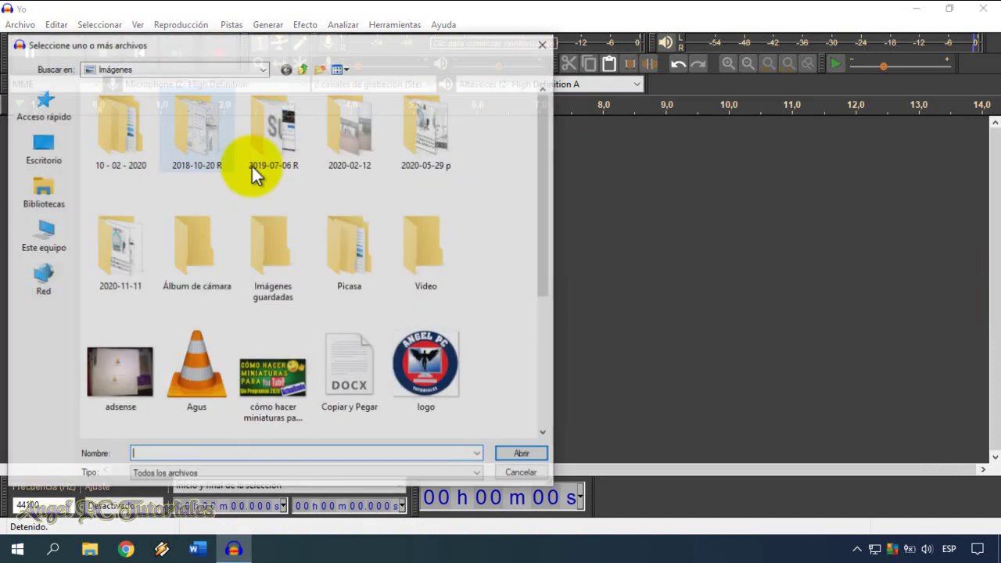
pyautogui.click(200, 382)
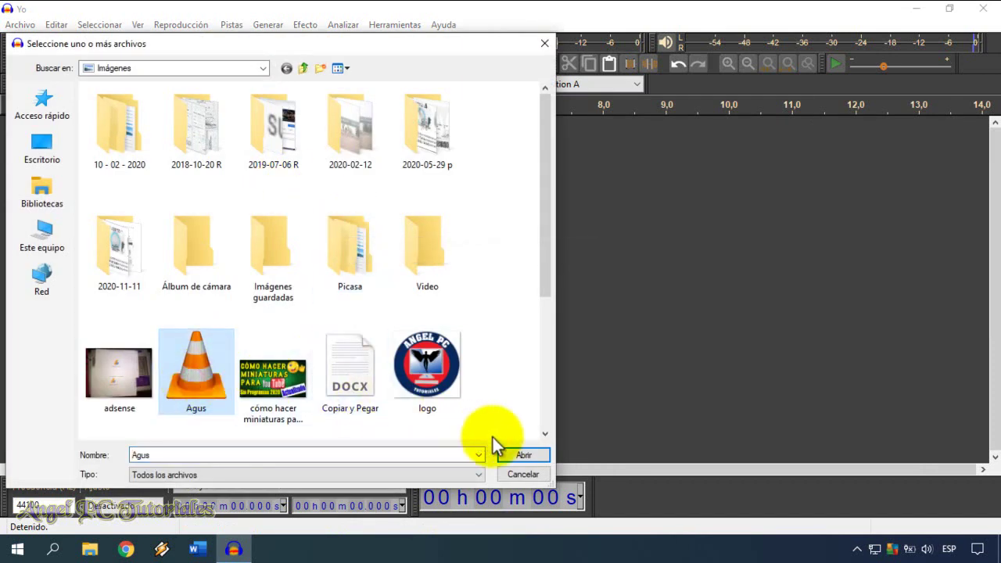
pyautogui.click(516, 455)
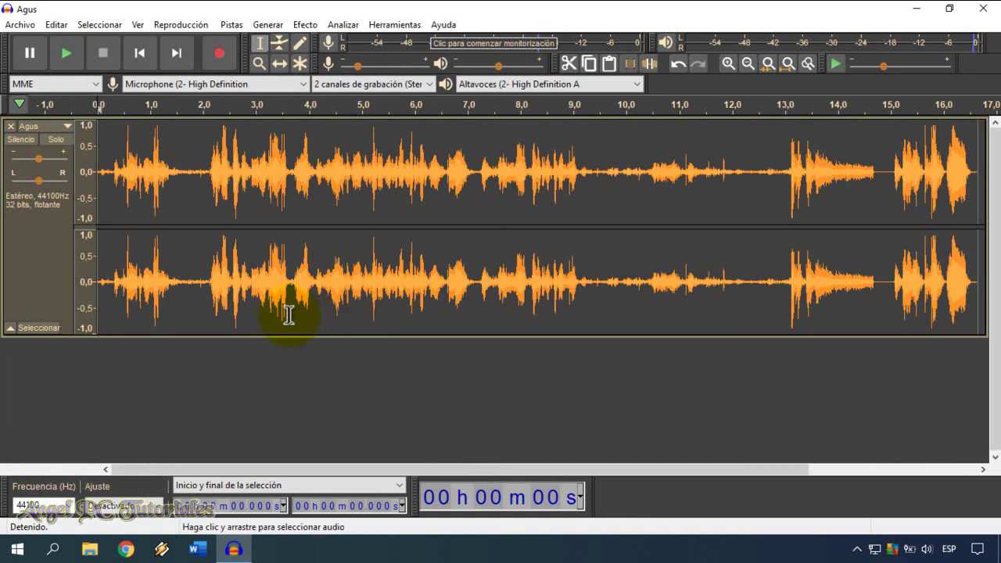
# Step: Select the entire Agus track and play it back to hear its original voice, then stop playback
pyautogui.click(190, 283)
pyautogui.moveTo(191, 283); pyautogui.dragTo(96, 262)
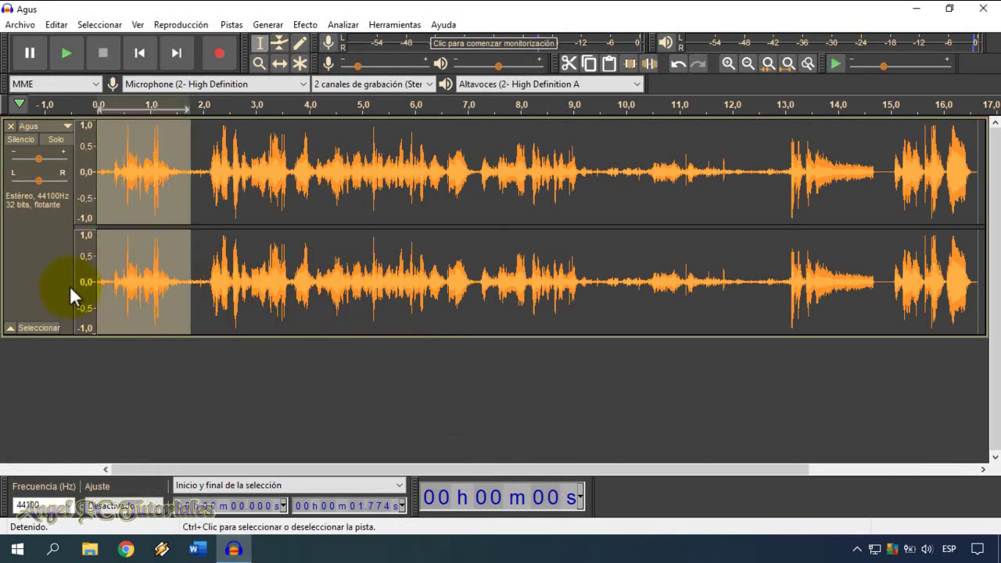
pyautogui.click(48, 282)
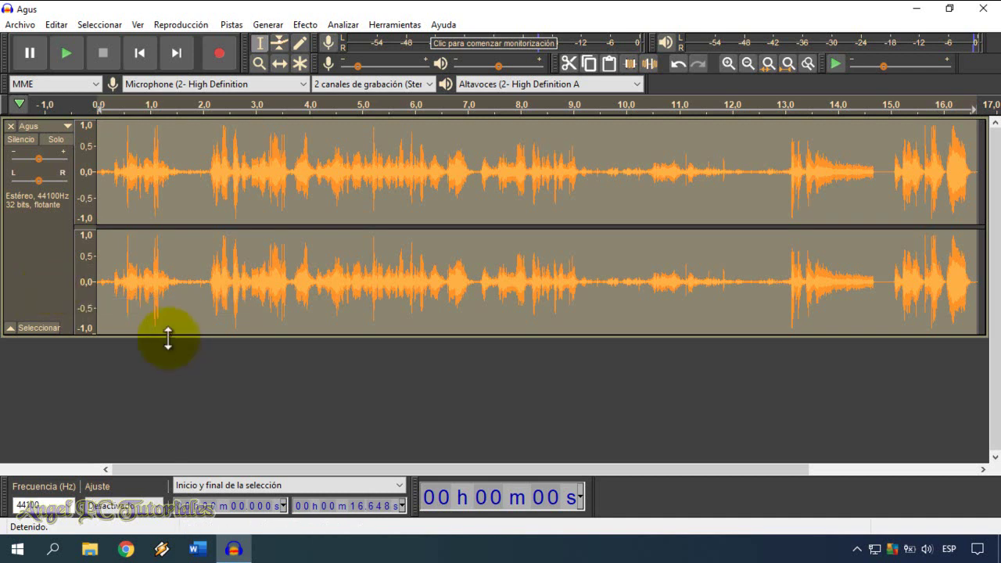
pyautogui.click(73, 56)
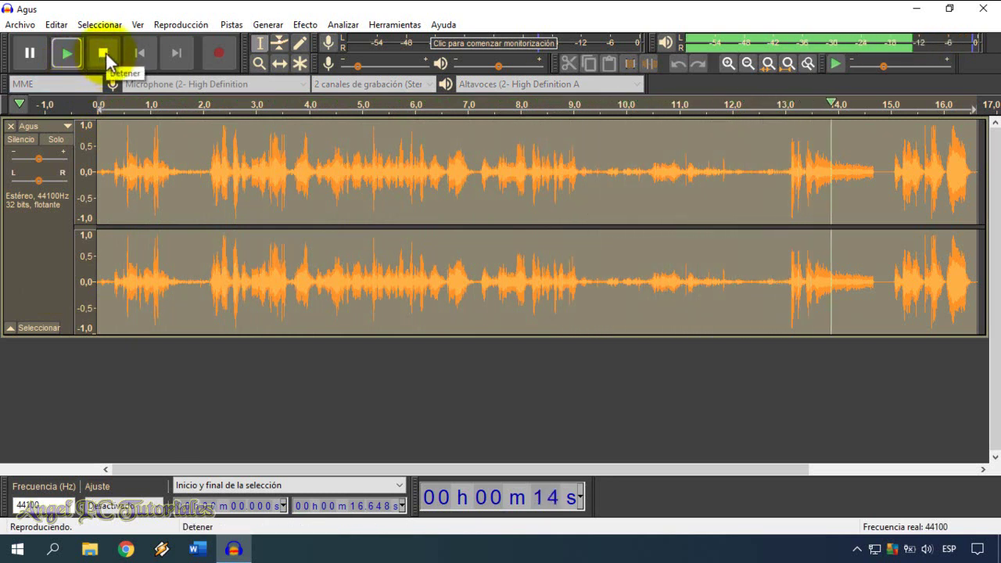
pyautogui.click(107, 58)
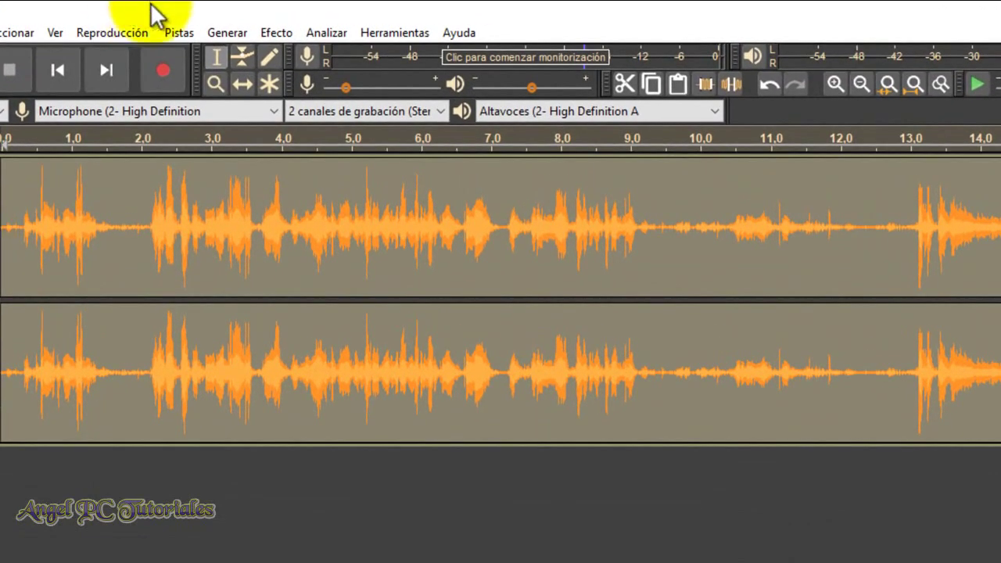
# Step: Open the Cambiar tono effect for the Agus track and restore its original default values
pyautogui.click(277, 33)
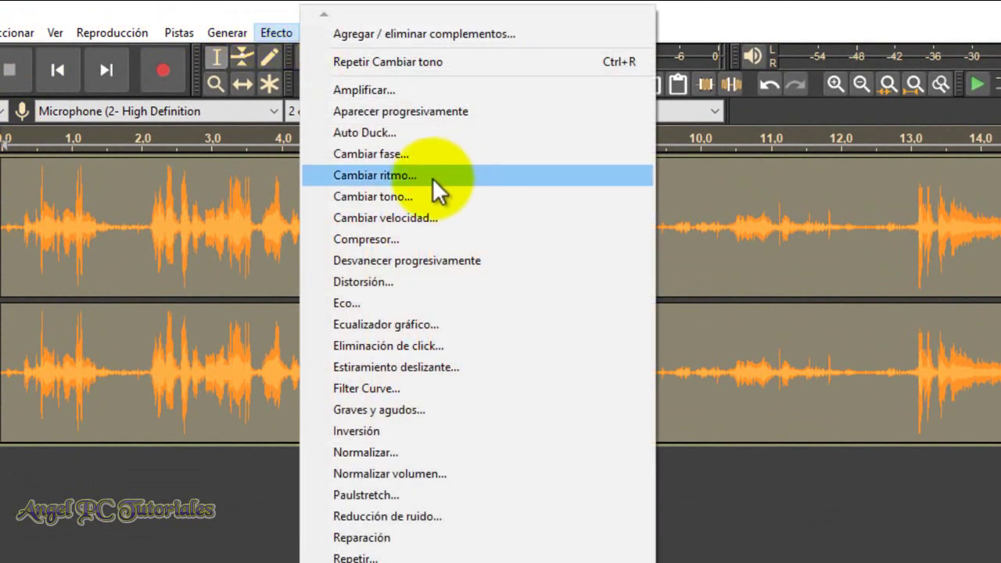
pyautogui.click(385, 199)
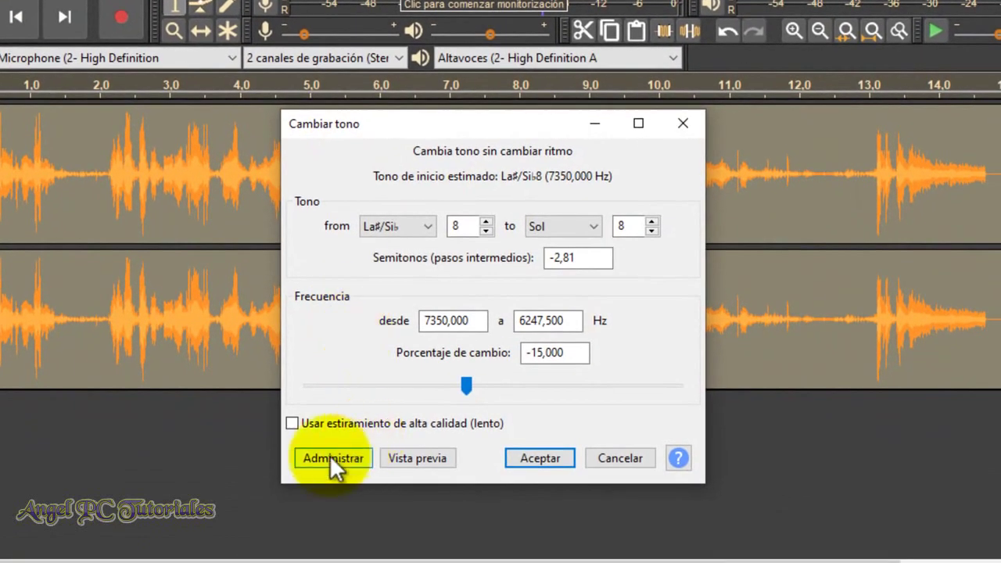
pyautogui.click(329, 455)
pyautogui.moveTo(487, 348)
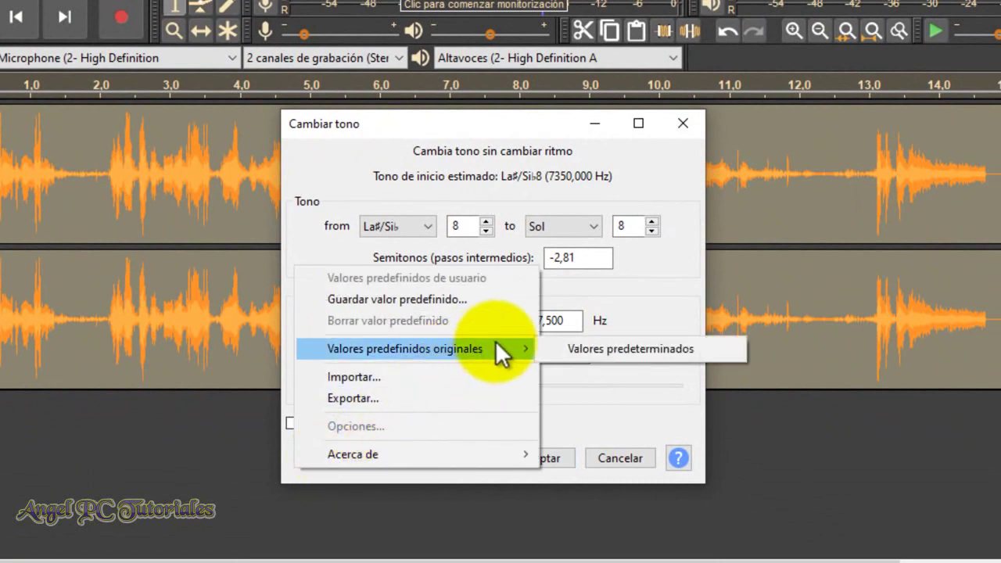
pyautogui.click(607, 348)
# Step: Raise the percentage of change to 17,439, preview the result and apply the pitch change to the Agus track
pyautogui.moveTo(440, 391); pyautogui.dragTo(499, 381)
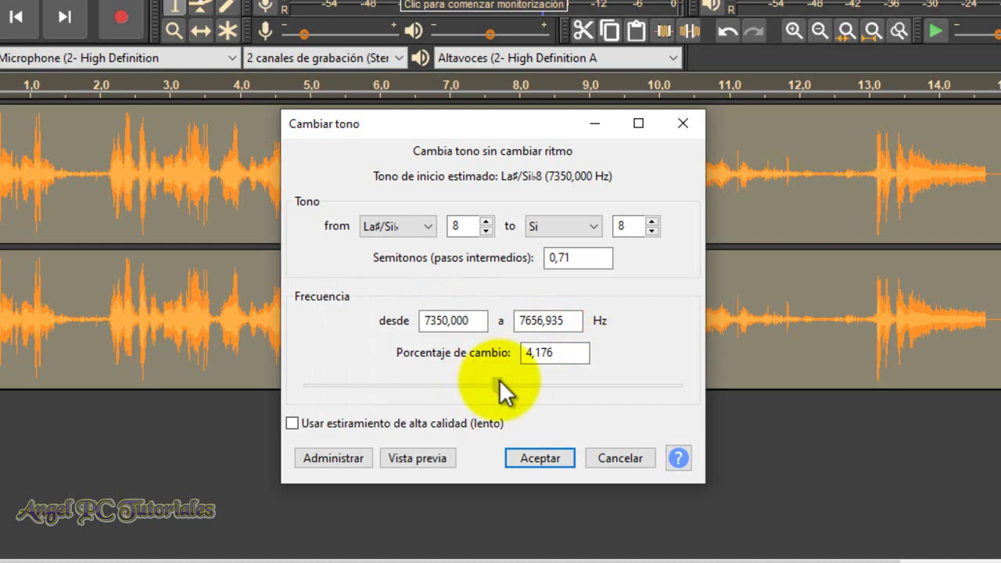
pyautogui.moveTo(499, 380); pyautogui.dragTo(510, 379)
pyautogui.click(427, 452)
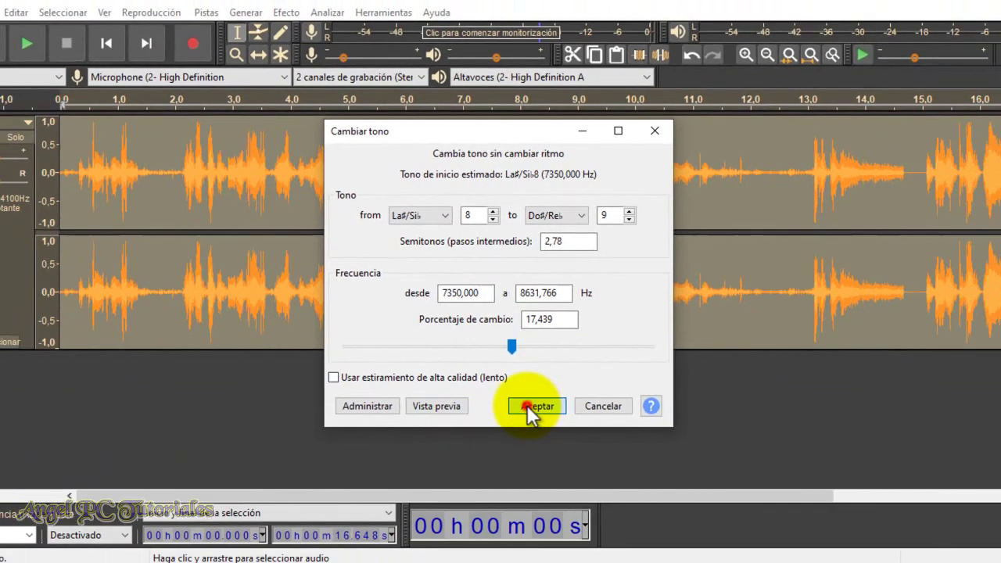
pyautogui.click(528, 453)
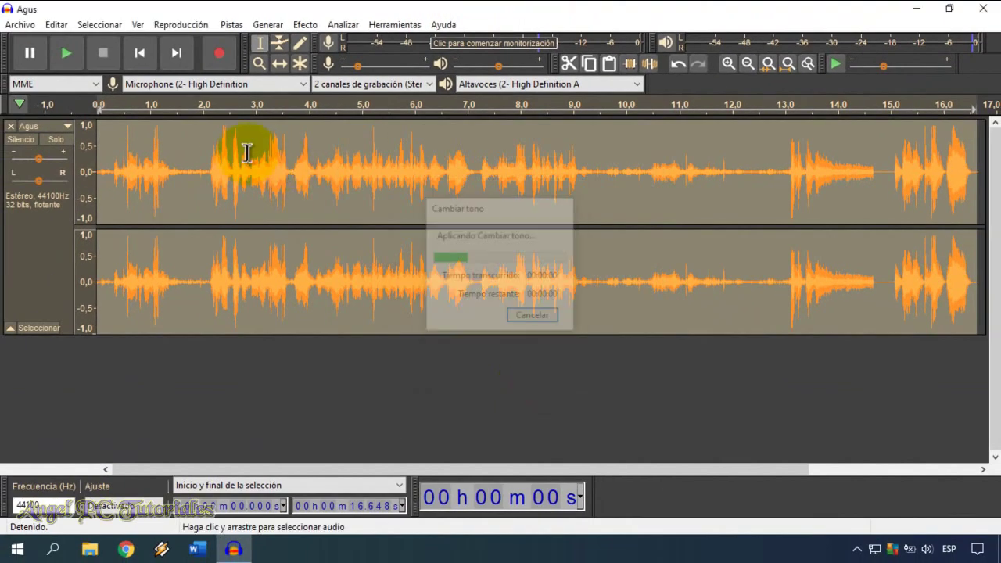
# Step: Play back the Agus track with its pitch change, stop playback and undo the Cambiar tono effect
pyautogui.click(68, 53)
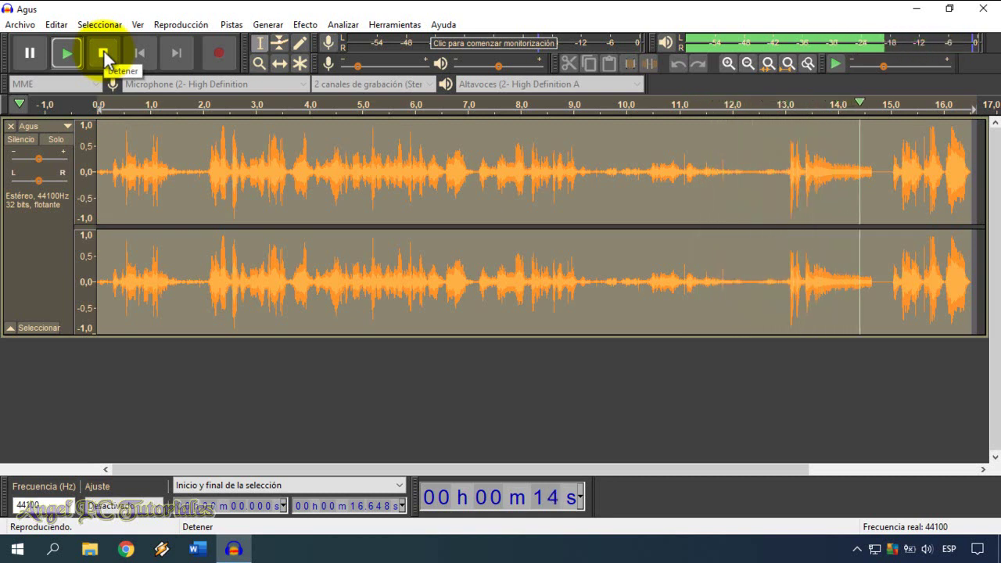
pyautogui.click(104, 53)
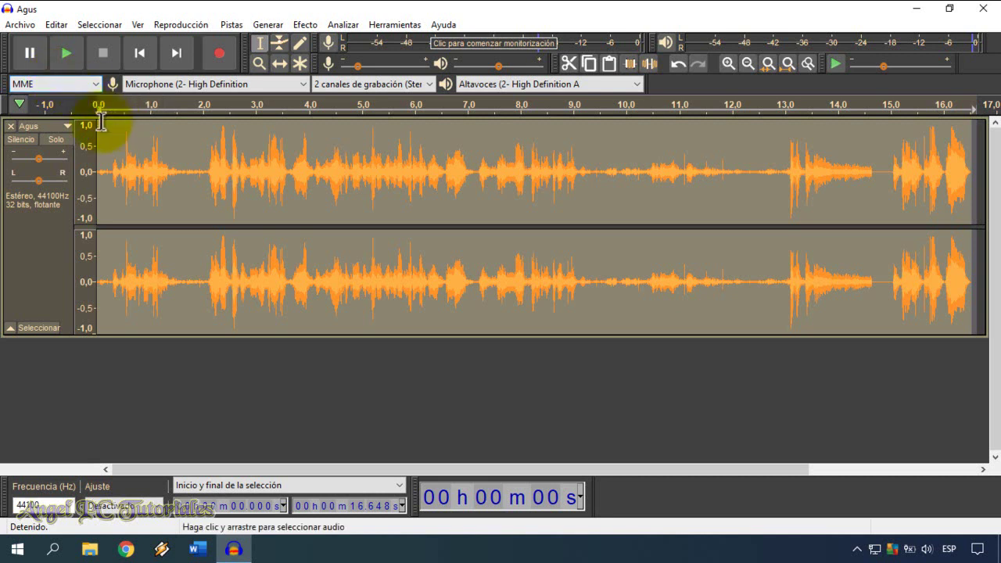
pyautogui.click(58, 26)
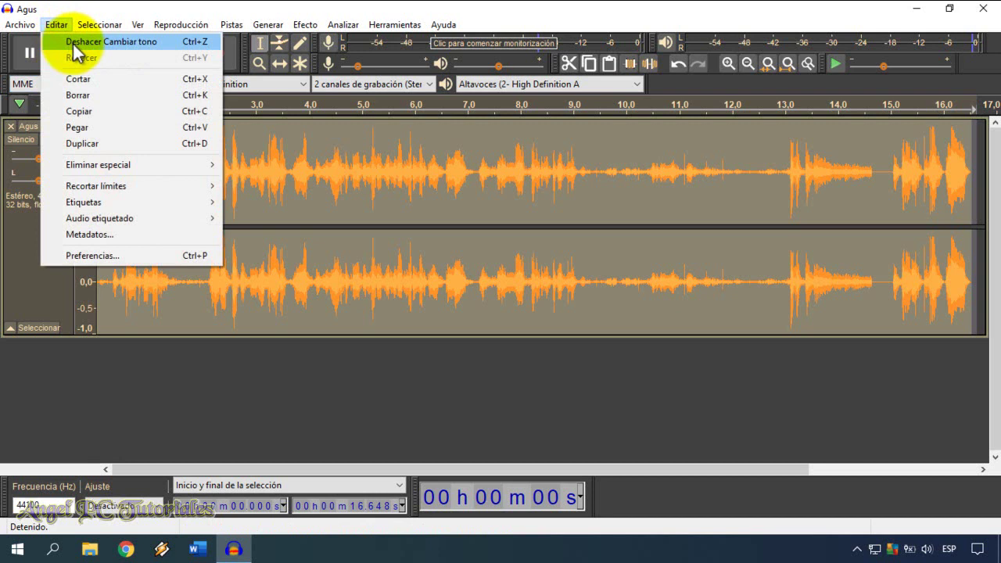
pyautogui.click(74, 44)
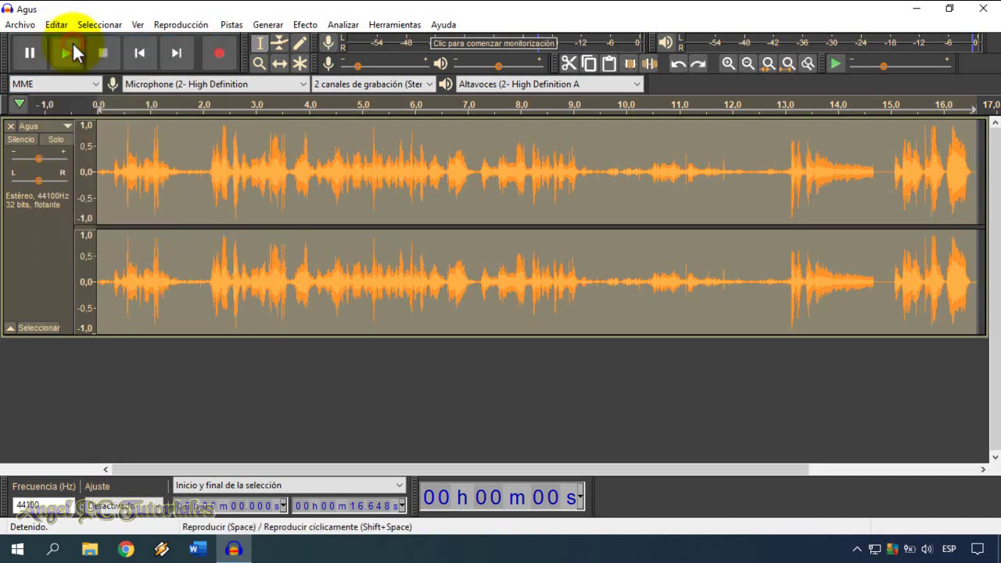
# Step: Reopen the Cambiar tono effect and preview the Agus track at 46,102 and at -56,000 percent of change
pyautogui.click(305, 25)
pyautogui.click(366, 148)
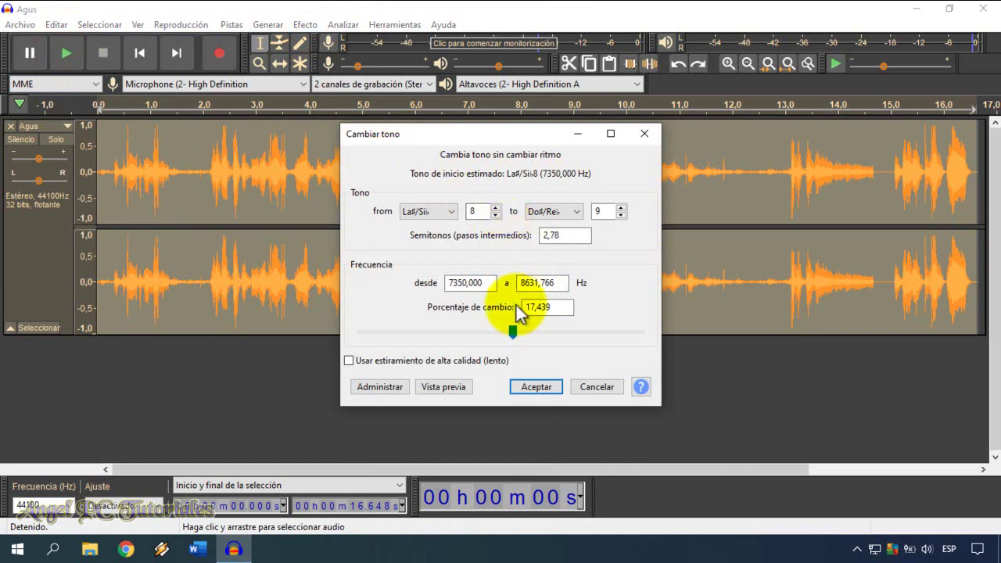
pyautogui.moveTo(514, 337); pyautogui.dragTo(507, 338)
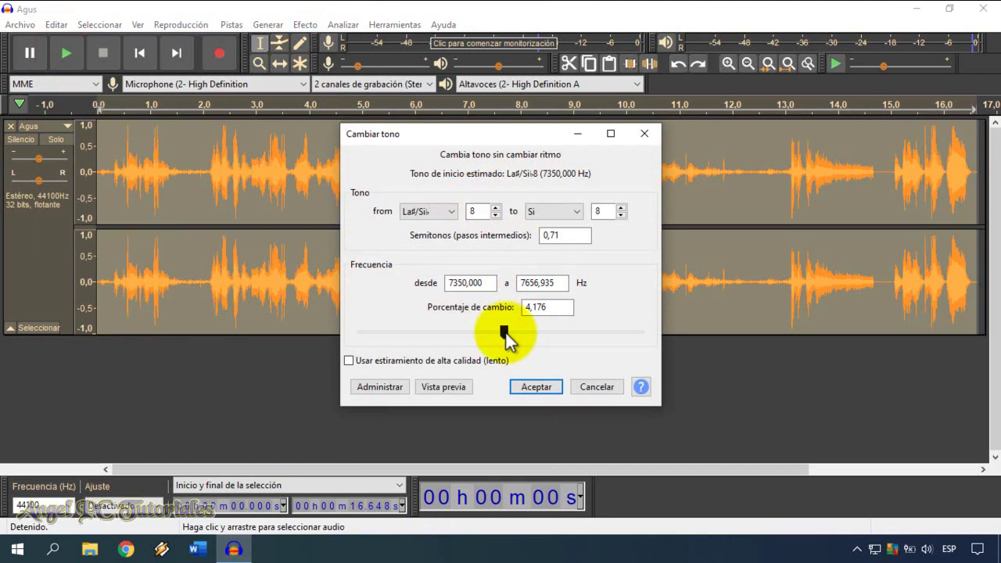
pyautogui.moveTo(507, 338); pyautogui.dragTo(528, 341)
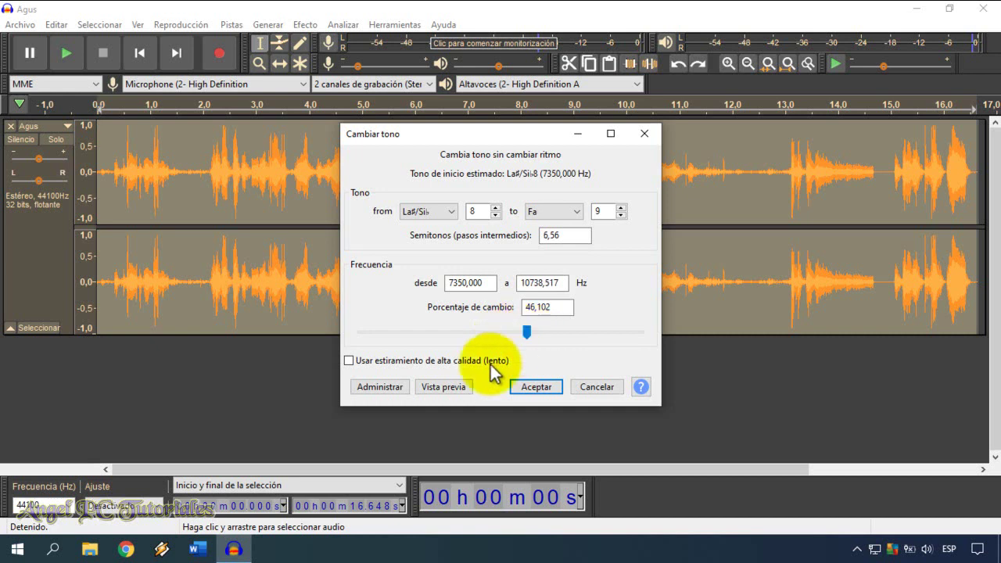
pyautogui.click(442, 388)
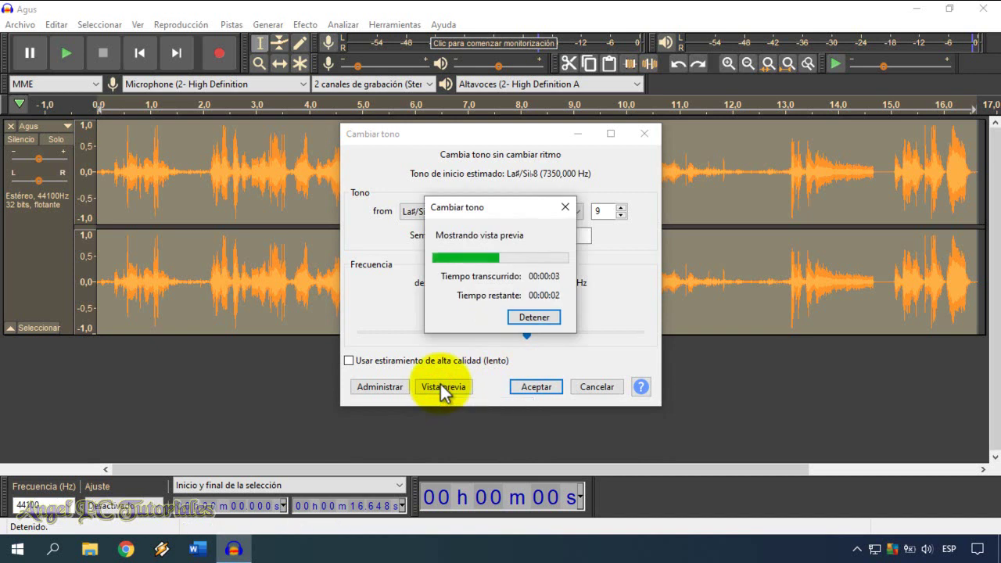
pyautogui.click(529, 319)
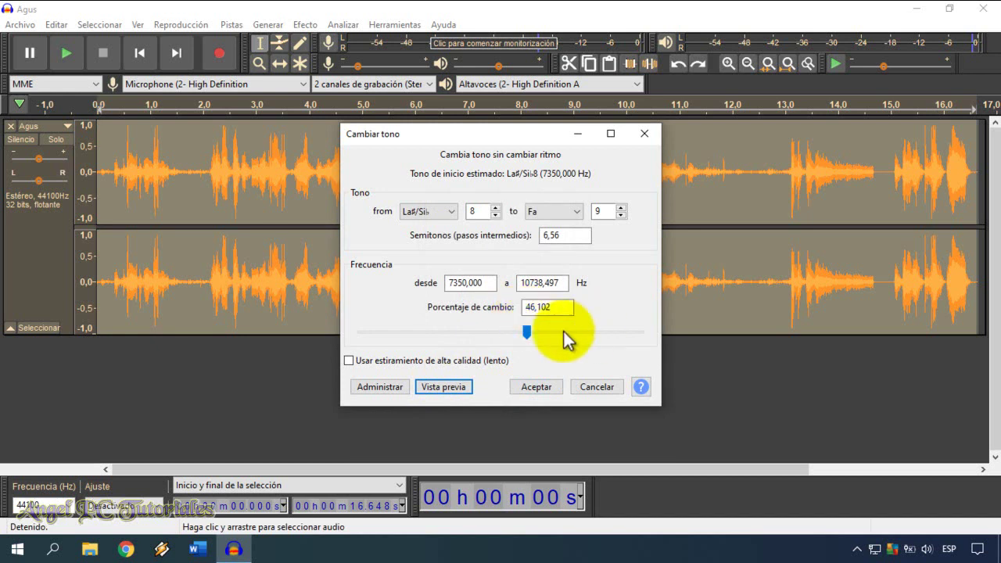
pyautogui.moveTo(526, 331); pyautogui.dragTo(421, 333)
pyautogui.click(443, 387)
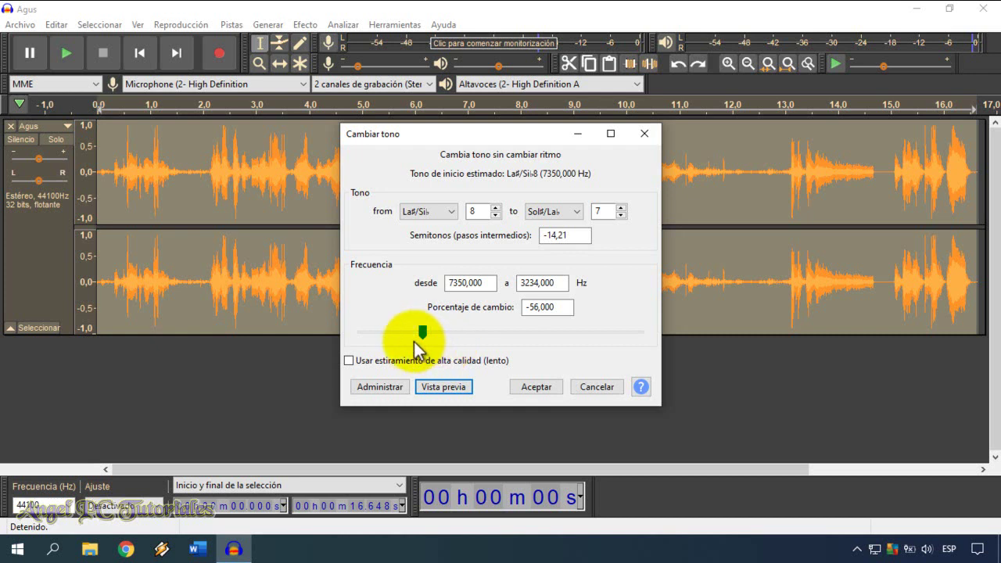
# Step: Set the percentage of change to -25,000, apply it to the Agus track and play back the deeper voice
pyautogui.moveTo(422, 335); pyautogui.dragTo(465, 335)
pyautogui.click(464, 334)
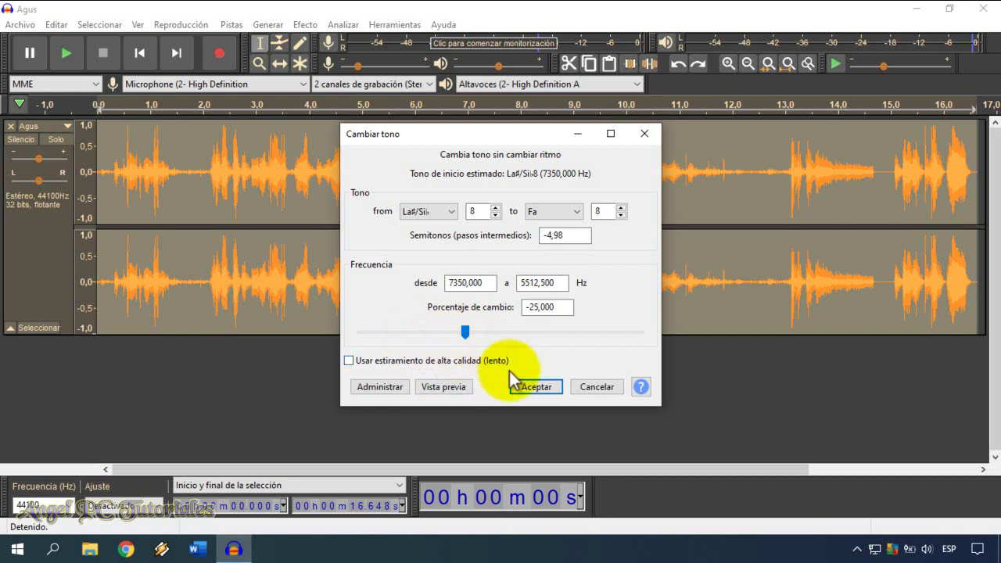
pyautogui.click(536, 389)
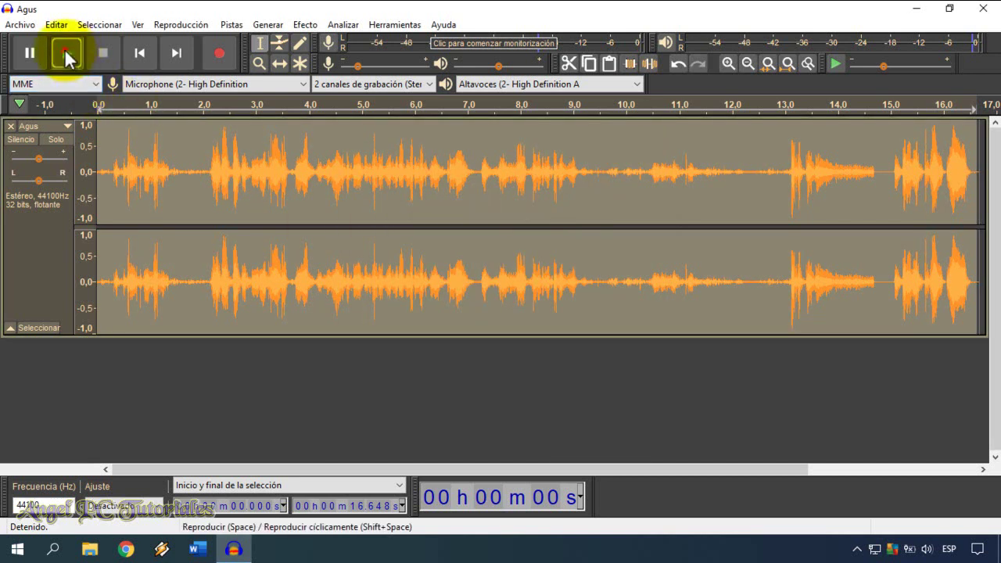
pyautogui.click(69, 52)
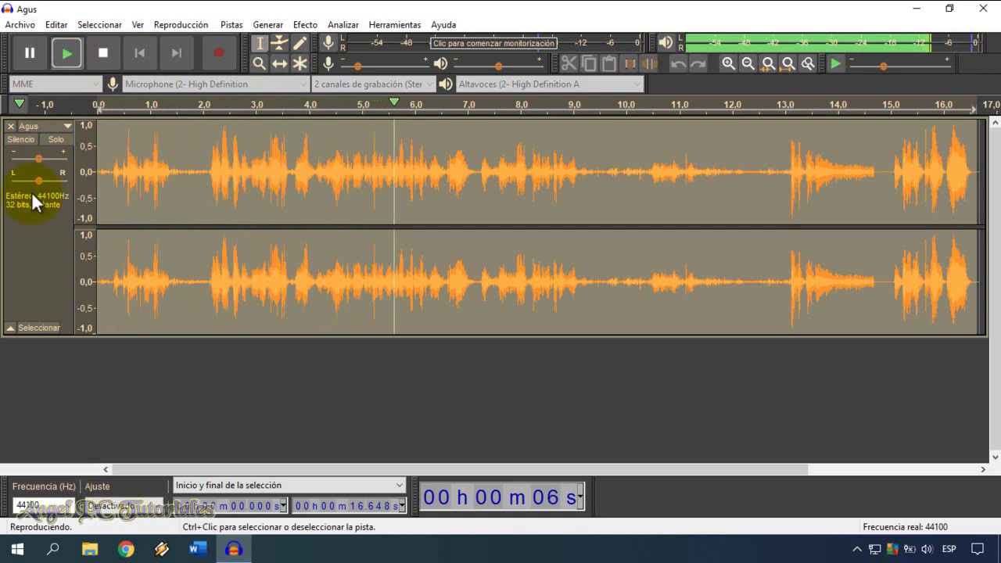
pyautogui.click(104, 53)
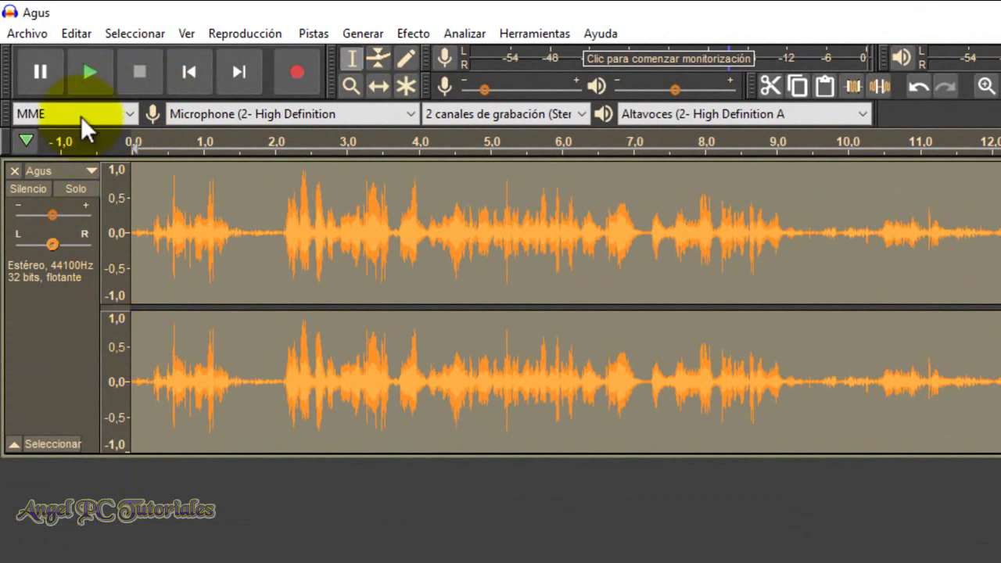
# Step: Export the project as an MP3 file named Agus in the Audacity folder, leaving the metadata tags empty
pyautogui.click(26, 32)
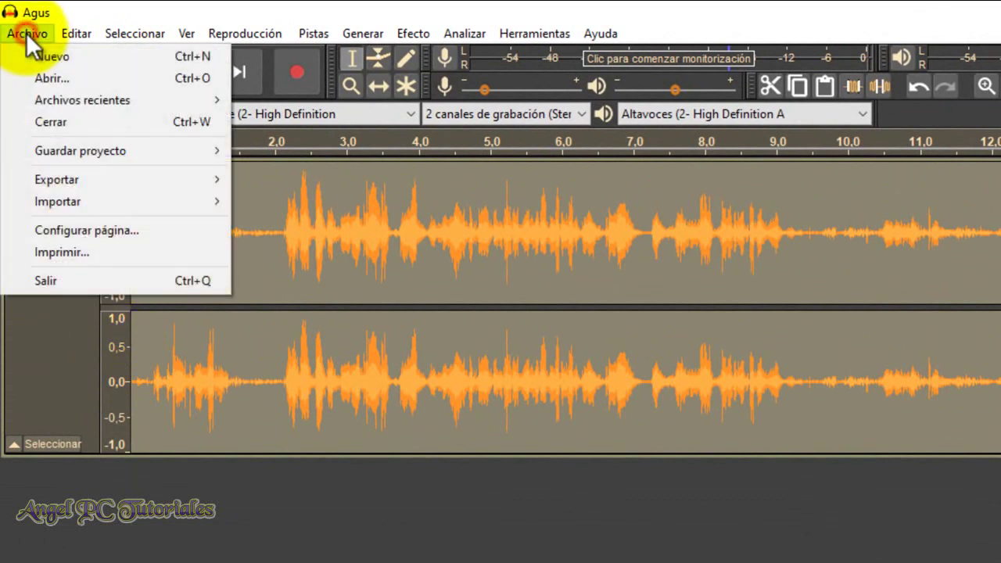
pyautogui.moveTo(143, 172)
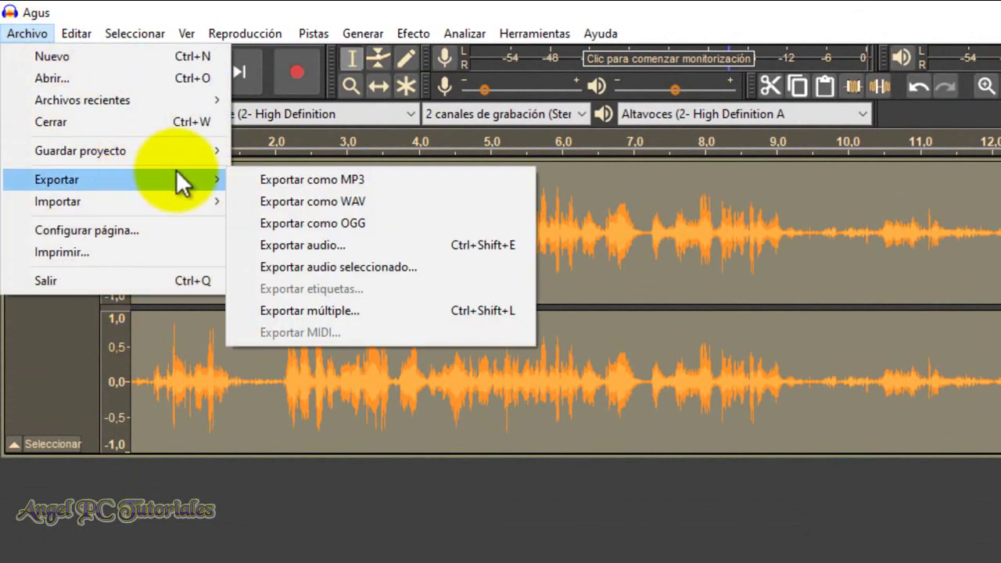
pyautogui.click(286, 180)
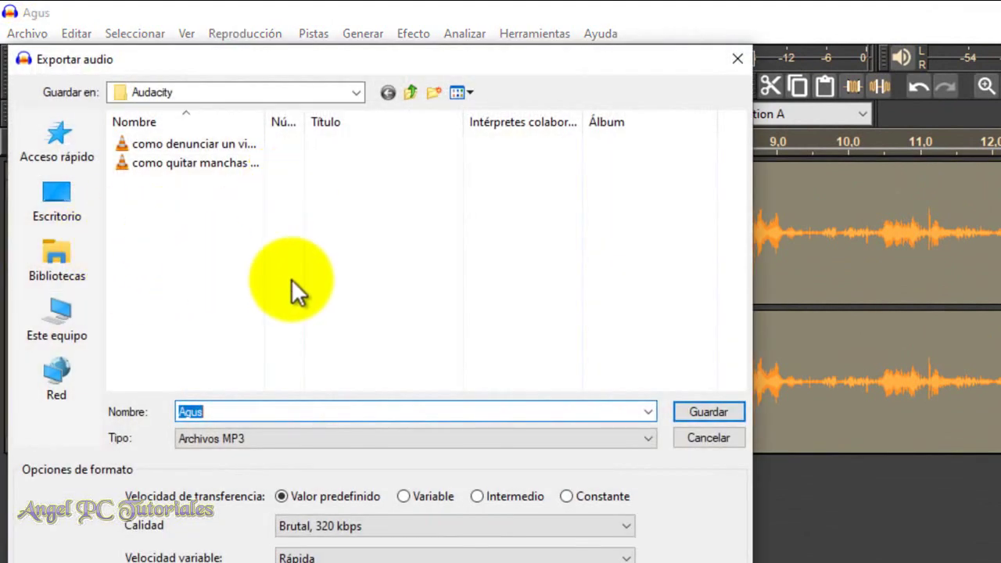
pyautogui.click(683, 411)
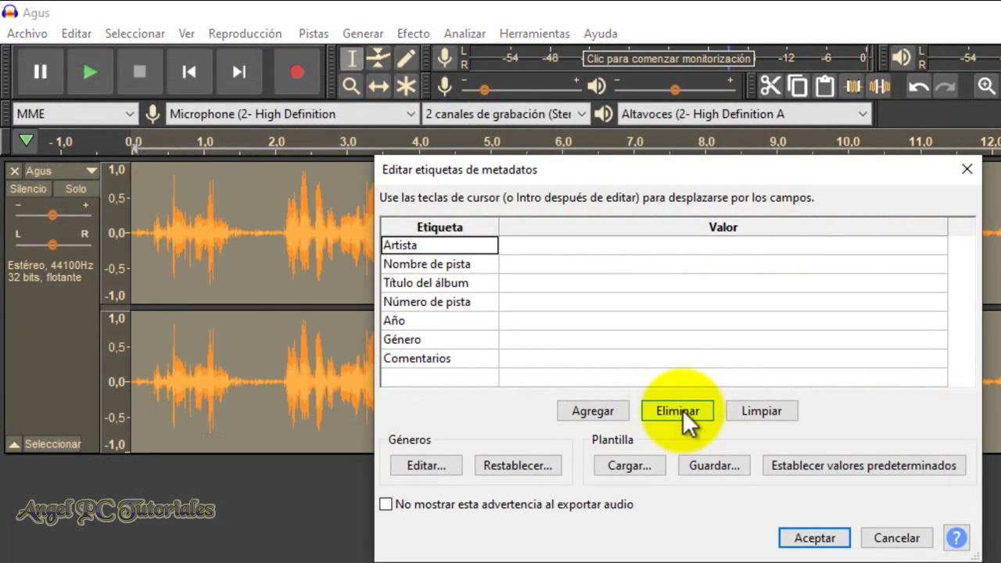
pyautogui.click(811, 538)
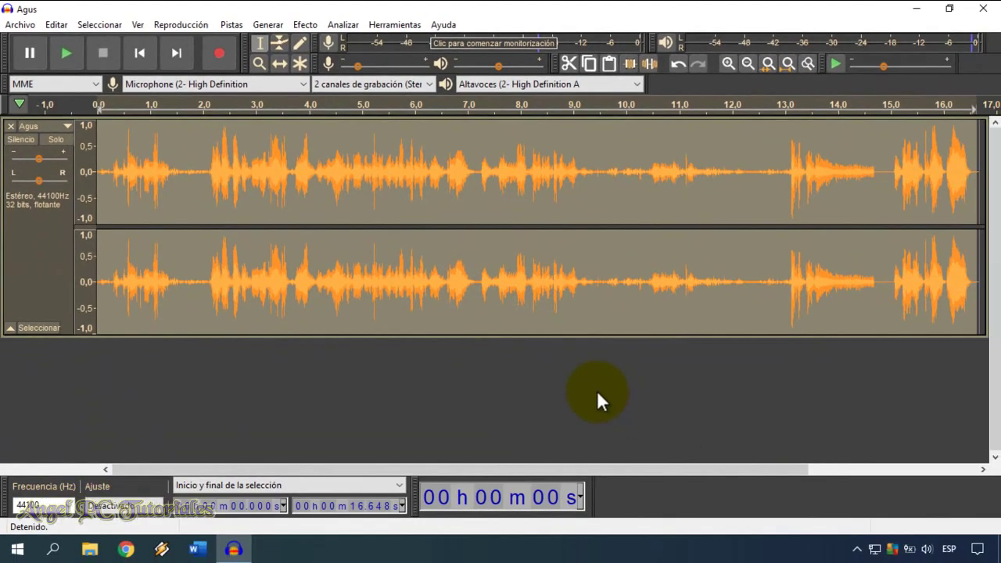